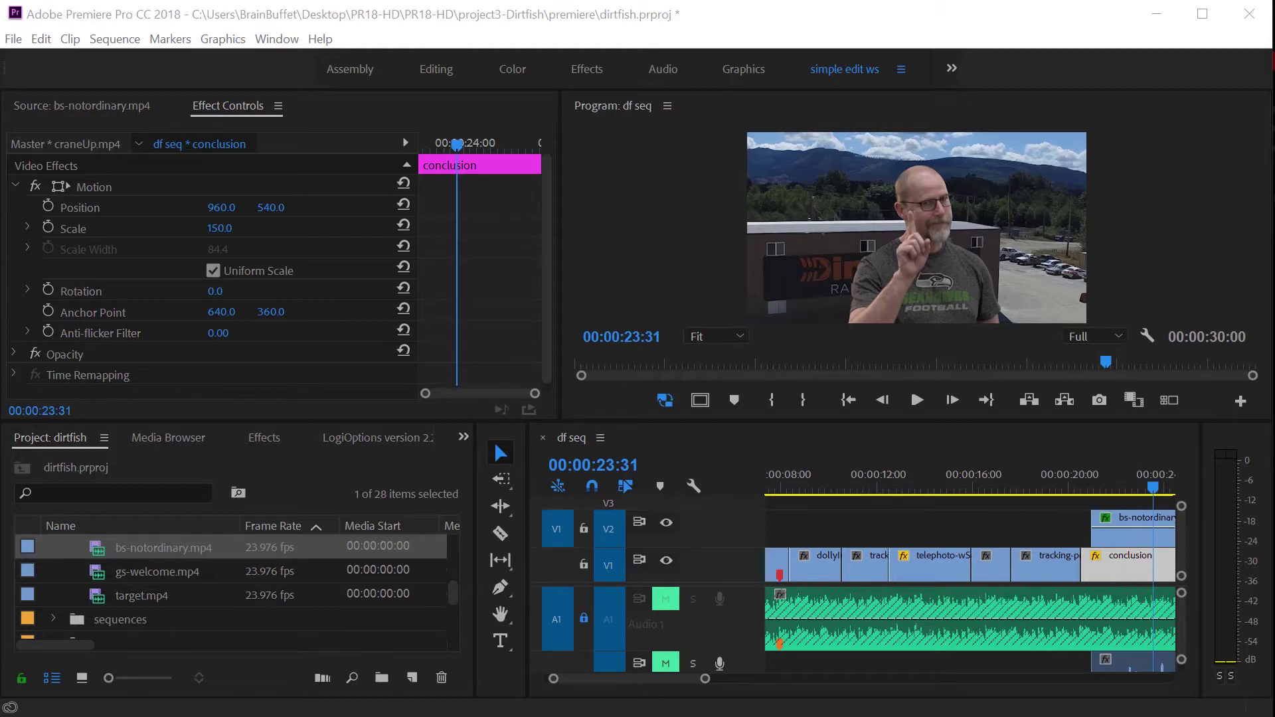
Switch to the Assembly workspace with project items shown in Icon View.
left_click(48, 445)
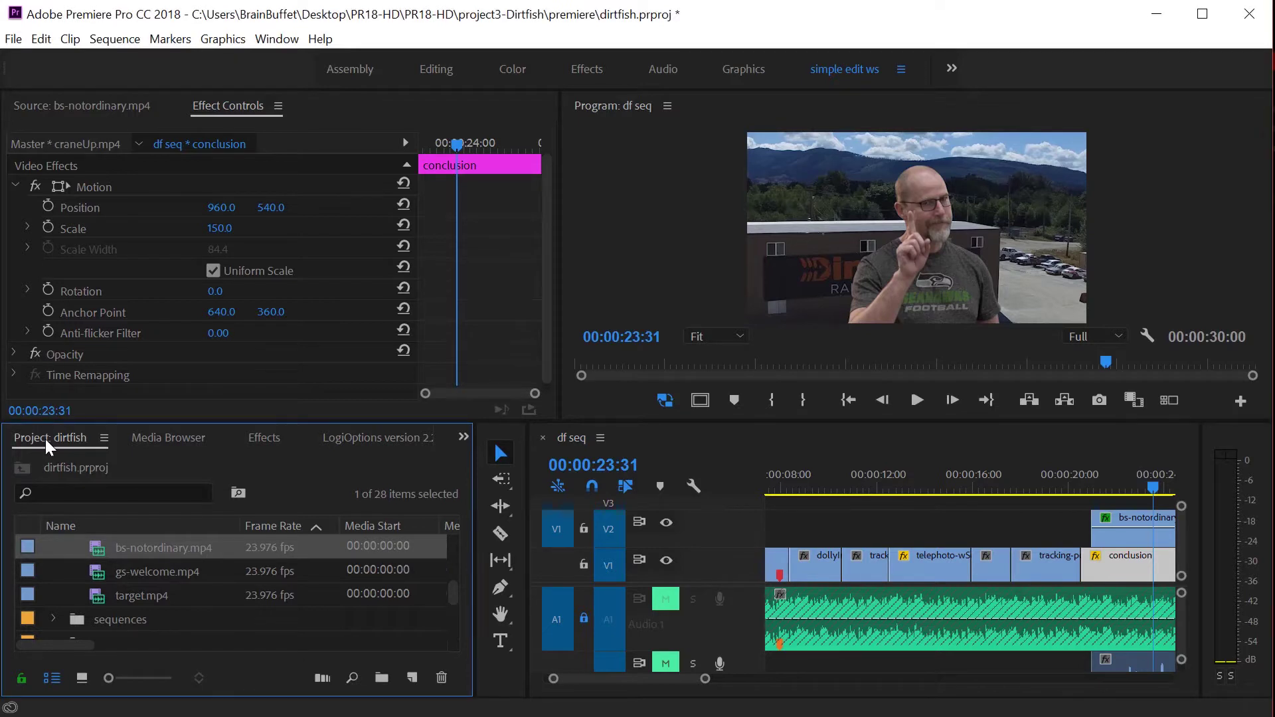
left_click(350, 71)
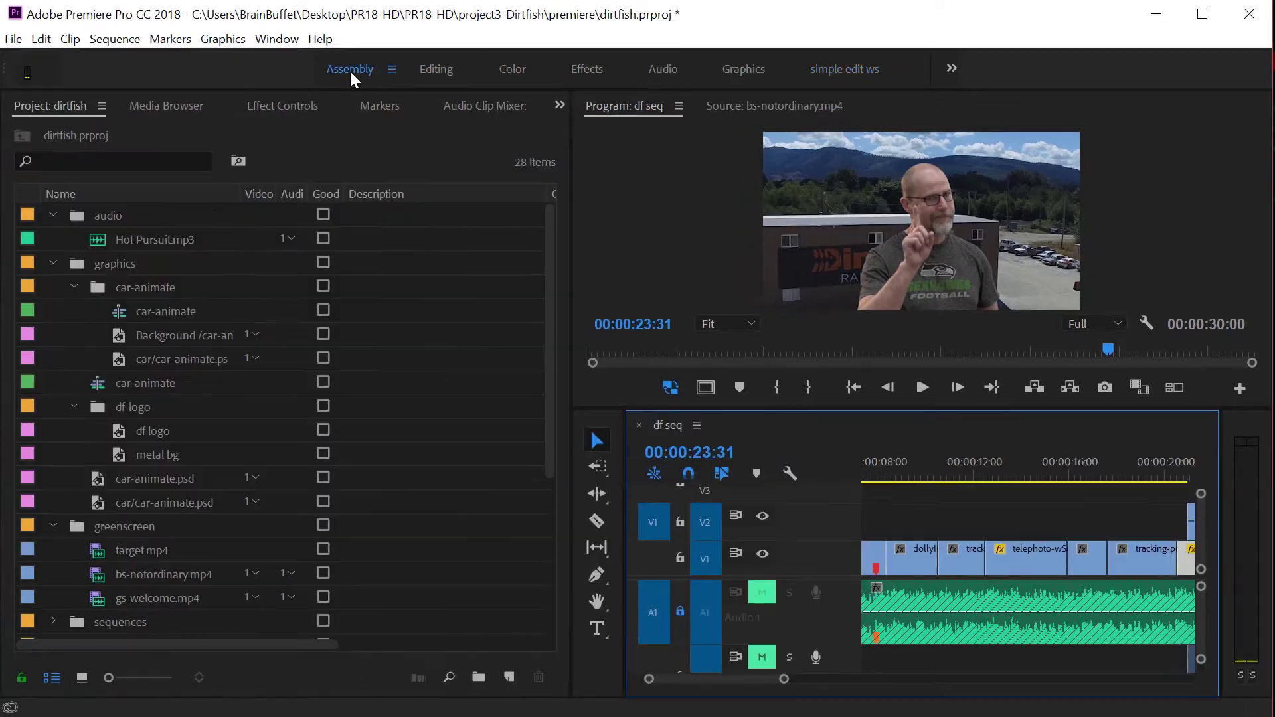
left_click(81, 677)
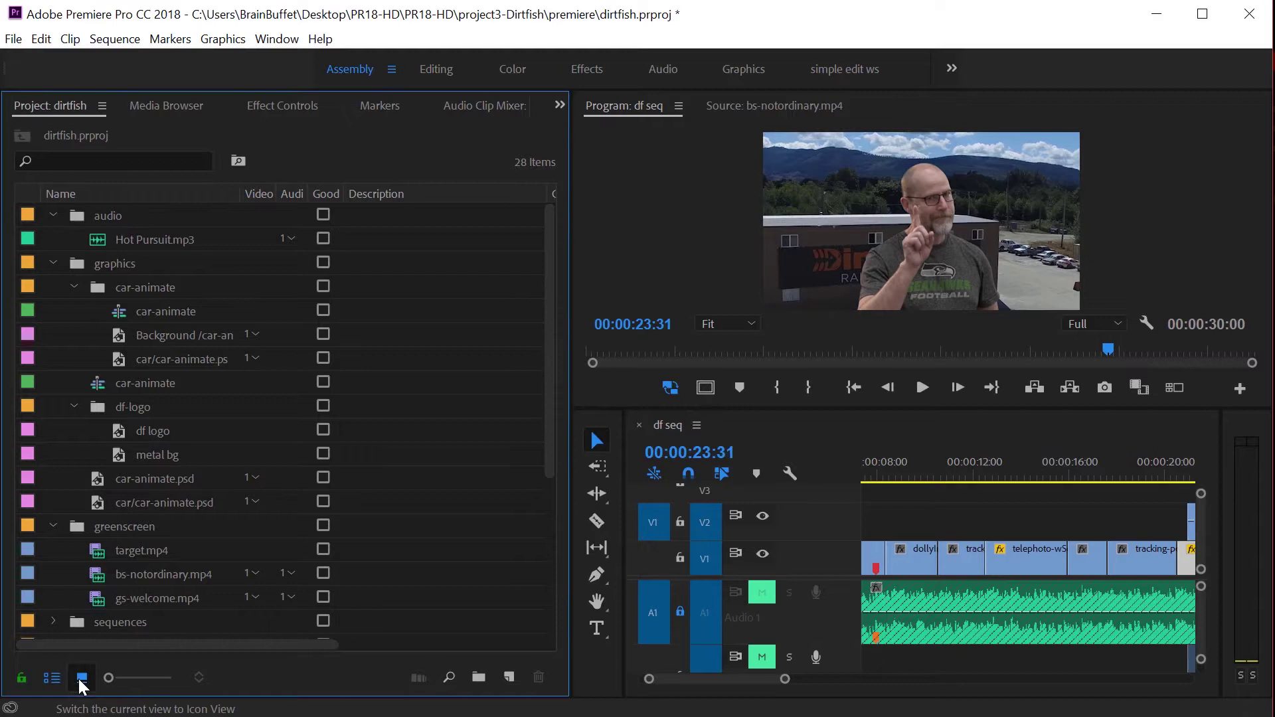
Open the video folder to see its nine clips, then toggle to list view.
left_click(113, 253)
double_click(112, 252)
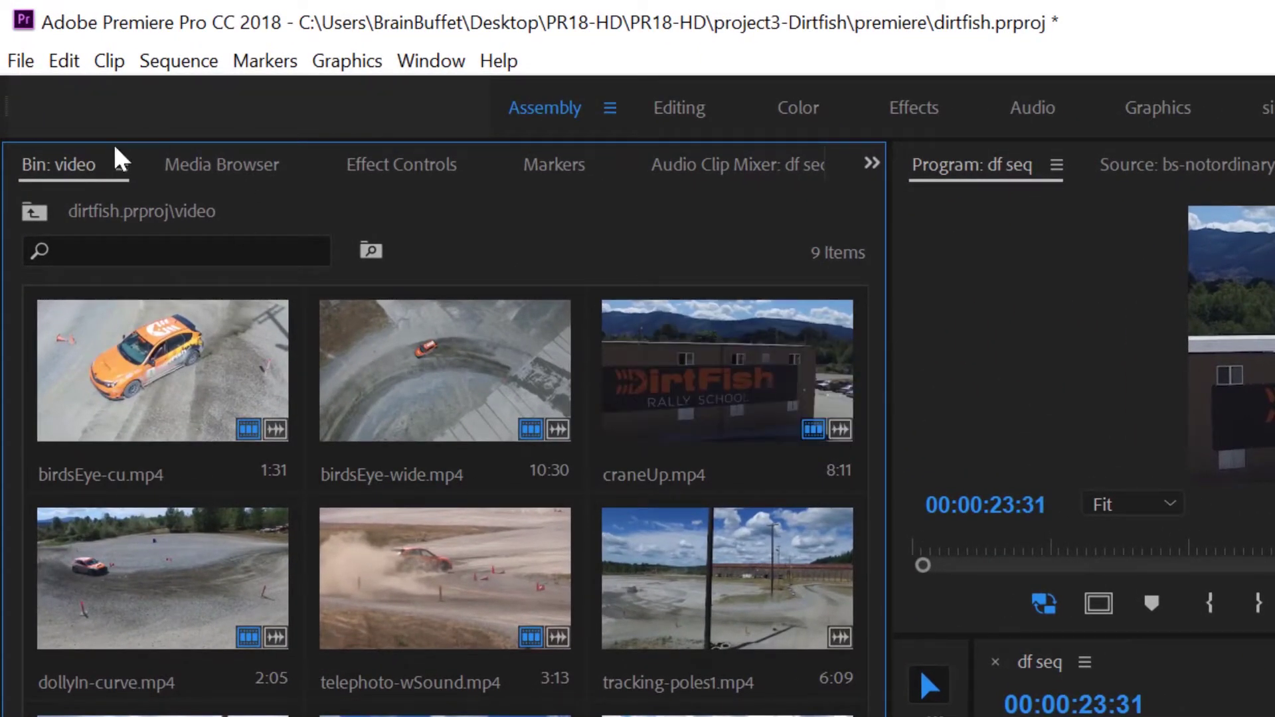
key("ctrl+Page_Up")
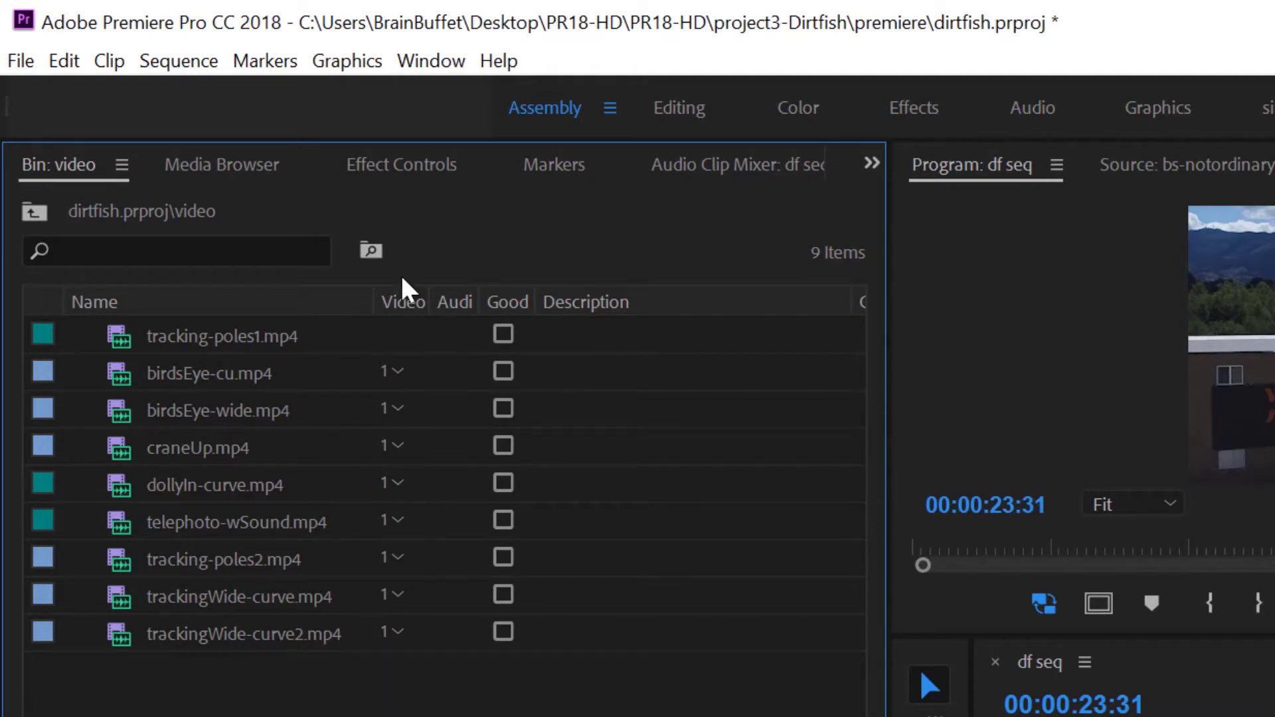
Return the video bin to thumbnails, select birdsEye-wide.mp4, and save the project.
key("ctrl+Page_Down")
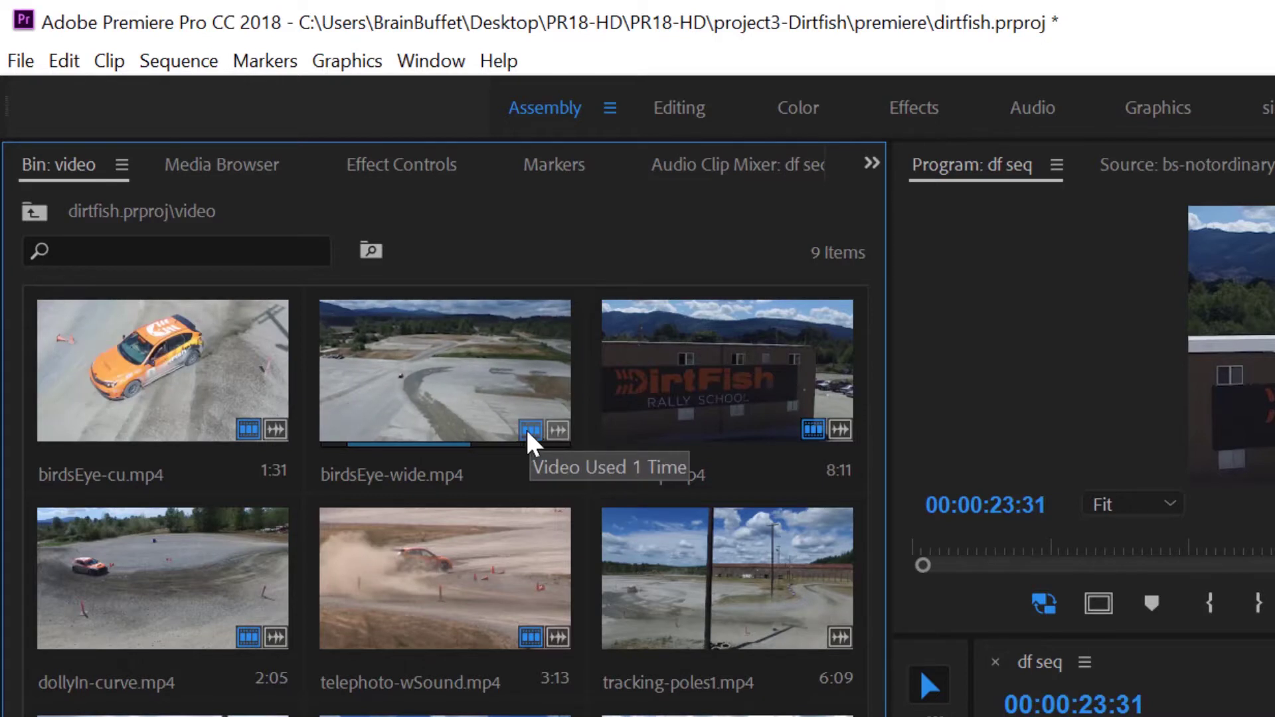
left_click(462, 371)
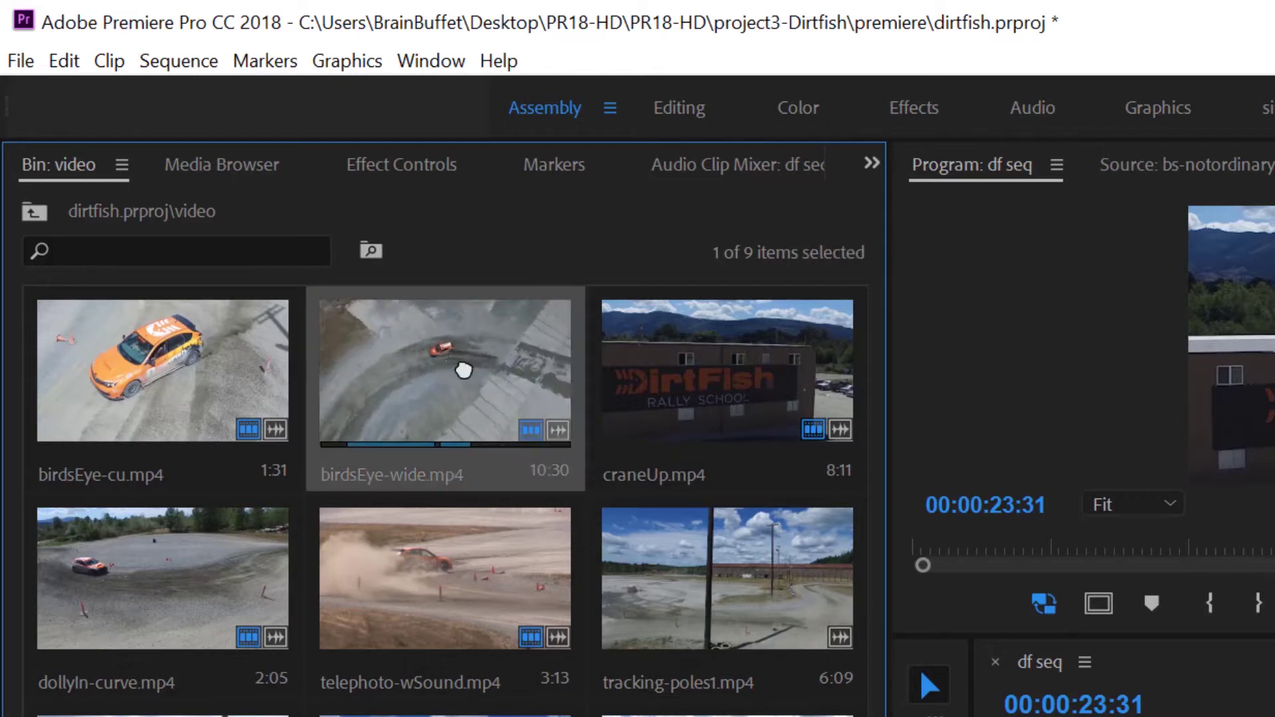
key("ctrl+s")
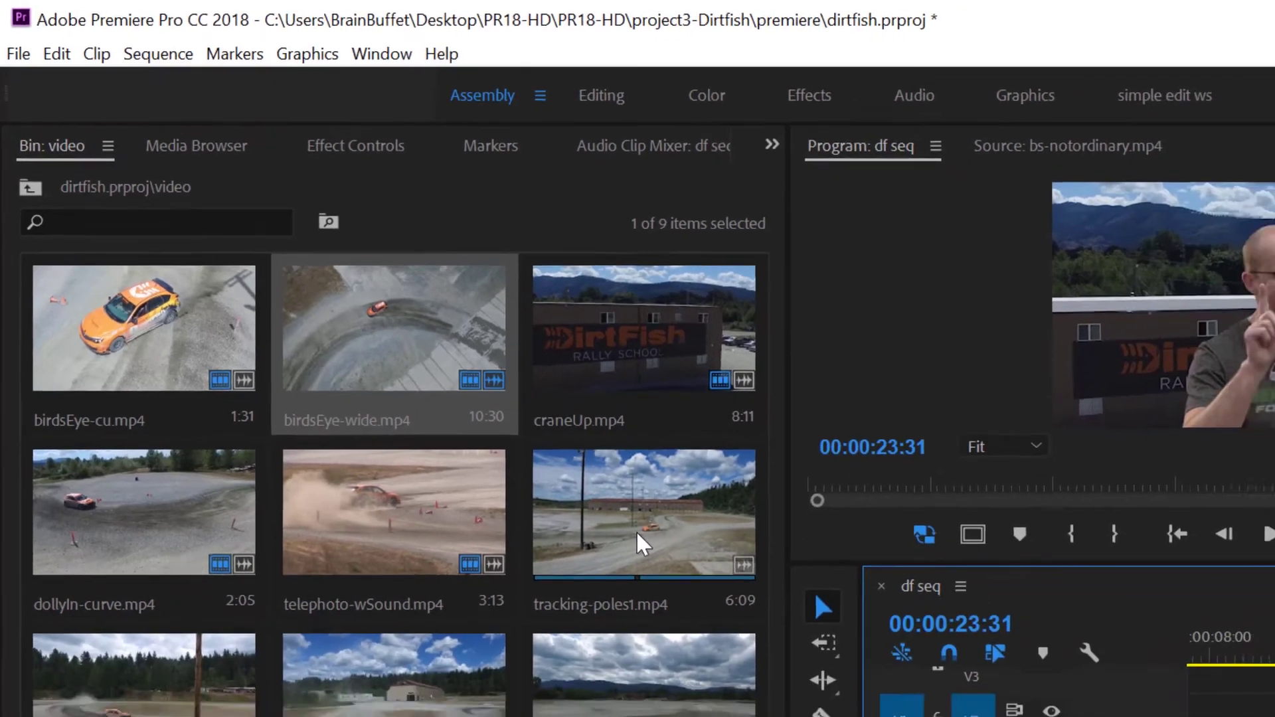
Load tracking-poles1 for preview and switch to the simple edit ws workspace.
left_click(724, 613)
double_click(468, 392)
left_click(839, 69)
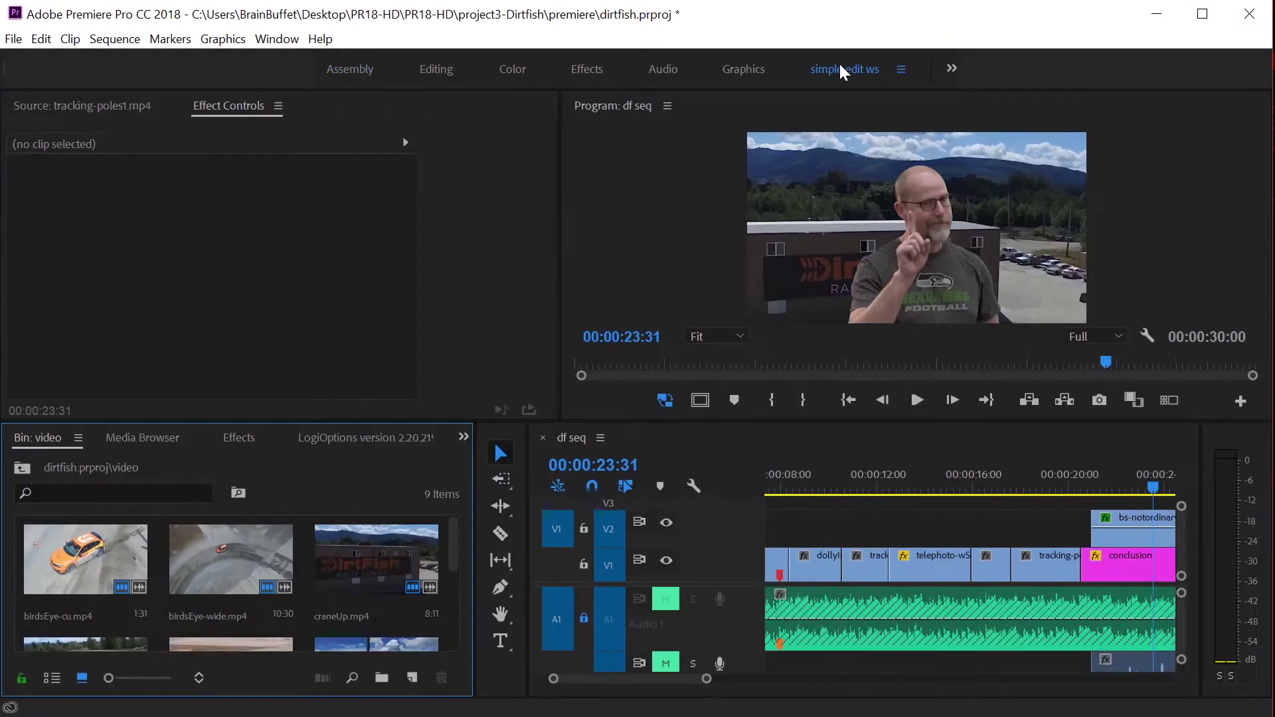
scroll(244, 549, "down", 3)
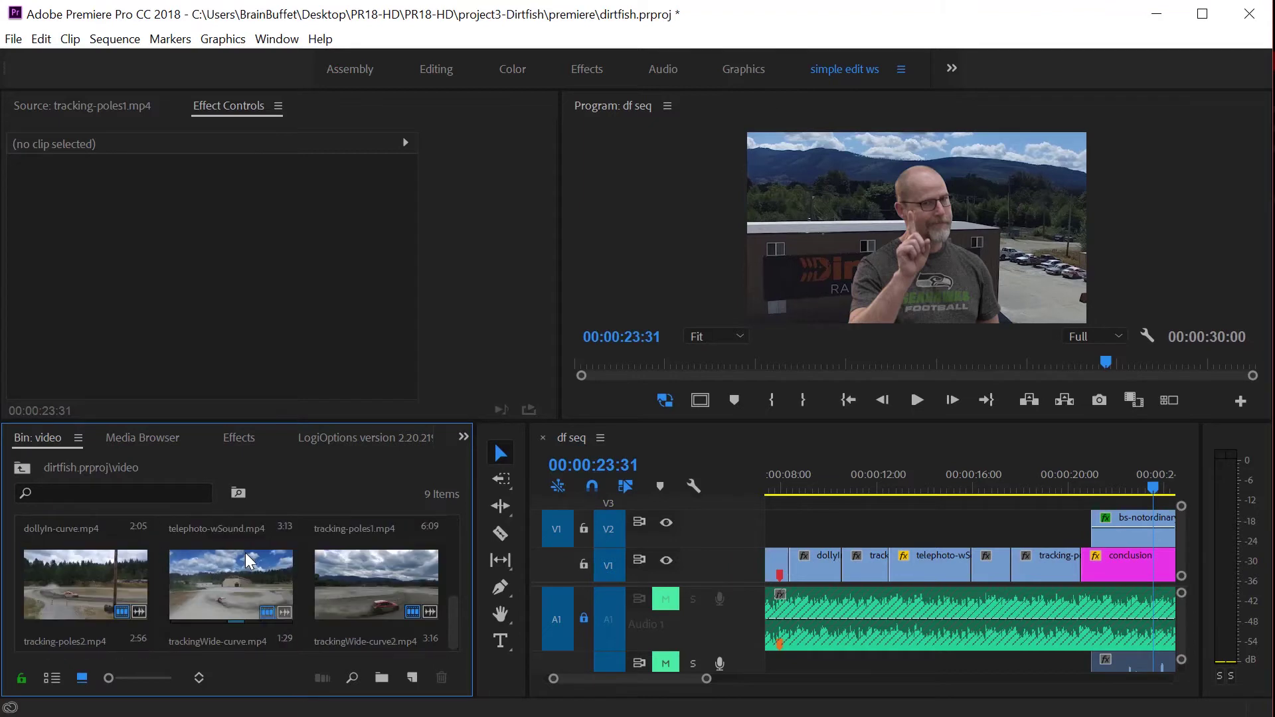
scroll(361, 589, "up", 1)
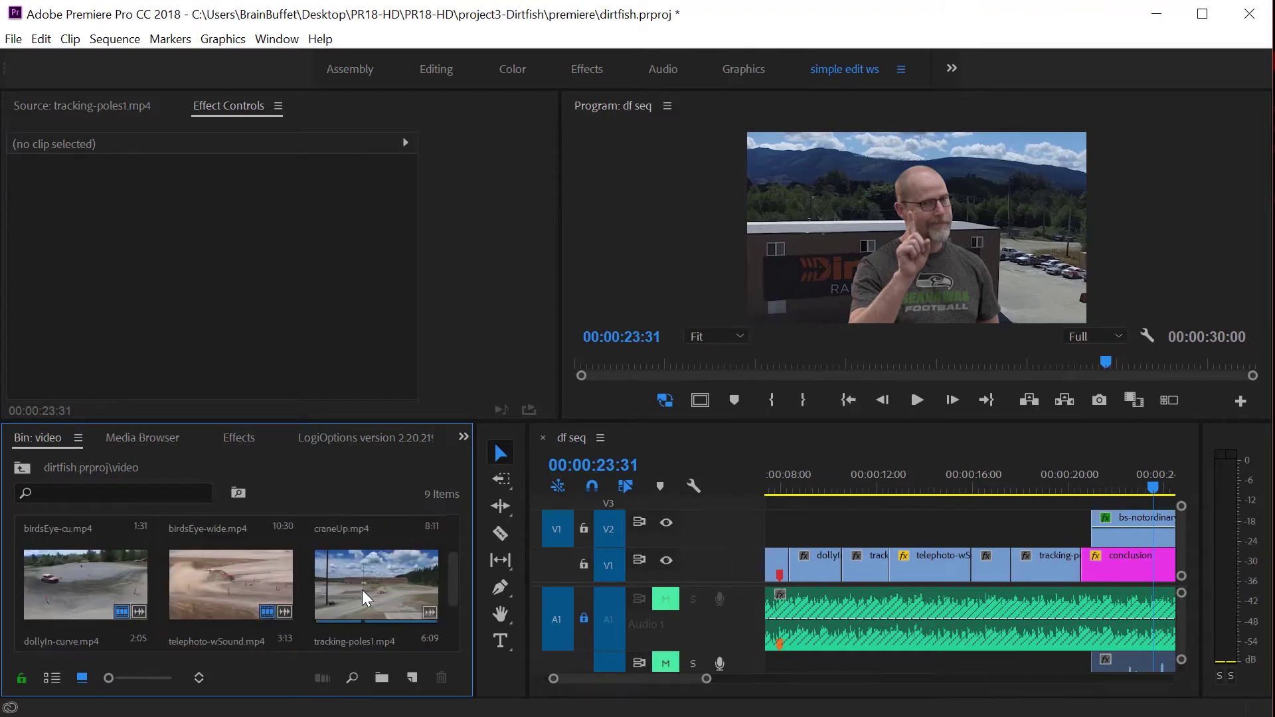
Mark a 00:00:02:12 In/Out section of tracking-poles1 and place its video only on V2.
double_click(361, 590)
mouse_move(257, 362)
left_mouse_down()
mouse_move(243, 362)
mouse_move(450, 364)
left_mouse_up()
left_click(145, 401)
left_click(177, 398)
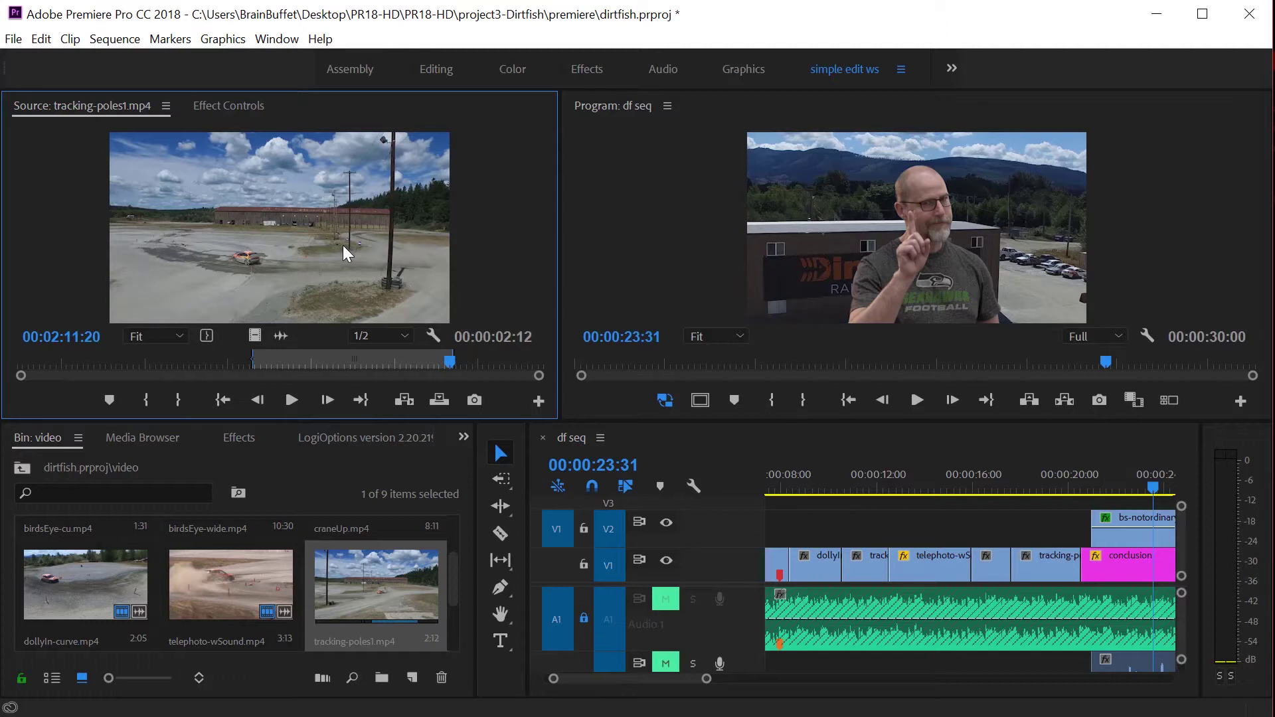
left_click_drag(453, 364, 259, 360)
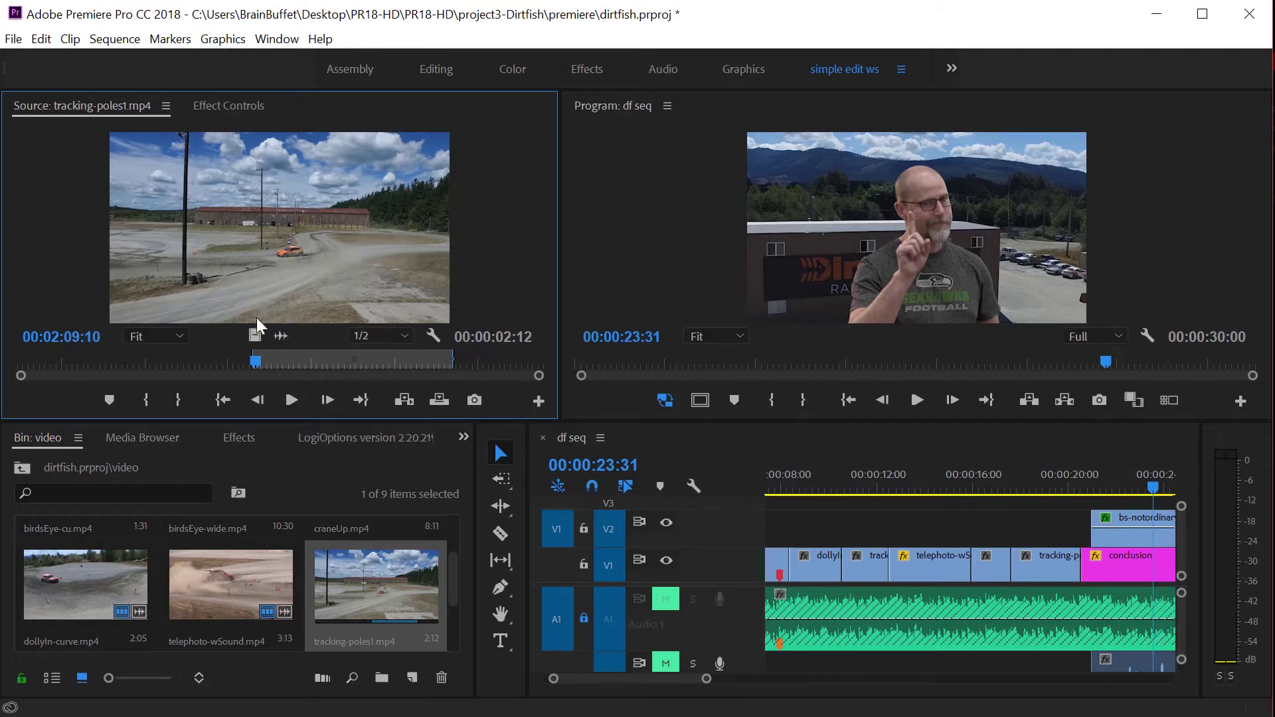
left_click_drag(255, 335, 853, 536)
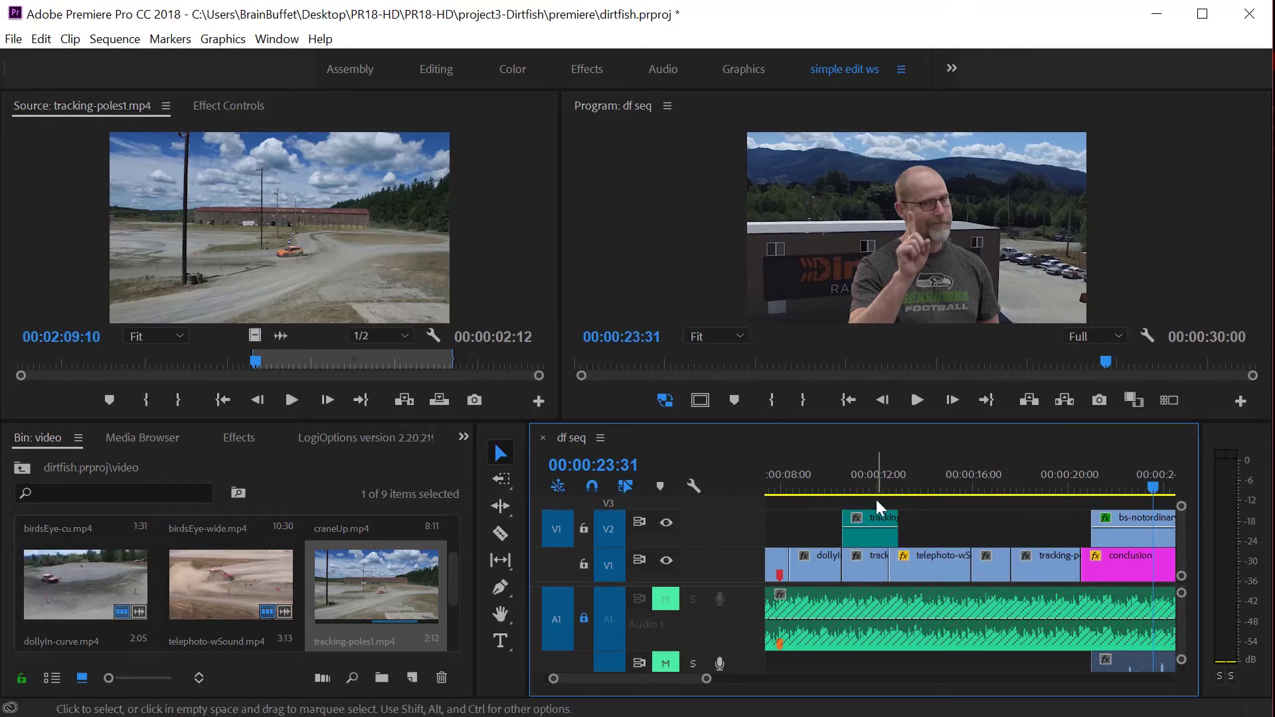
Set the V2 tracking-poles1 clip to frame size.
left_click_drag(858, 476, 871, 477)
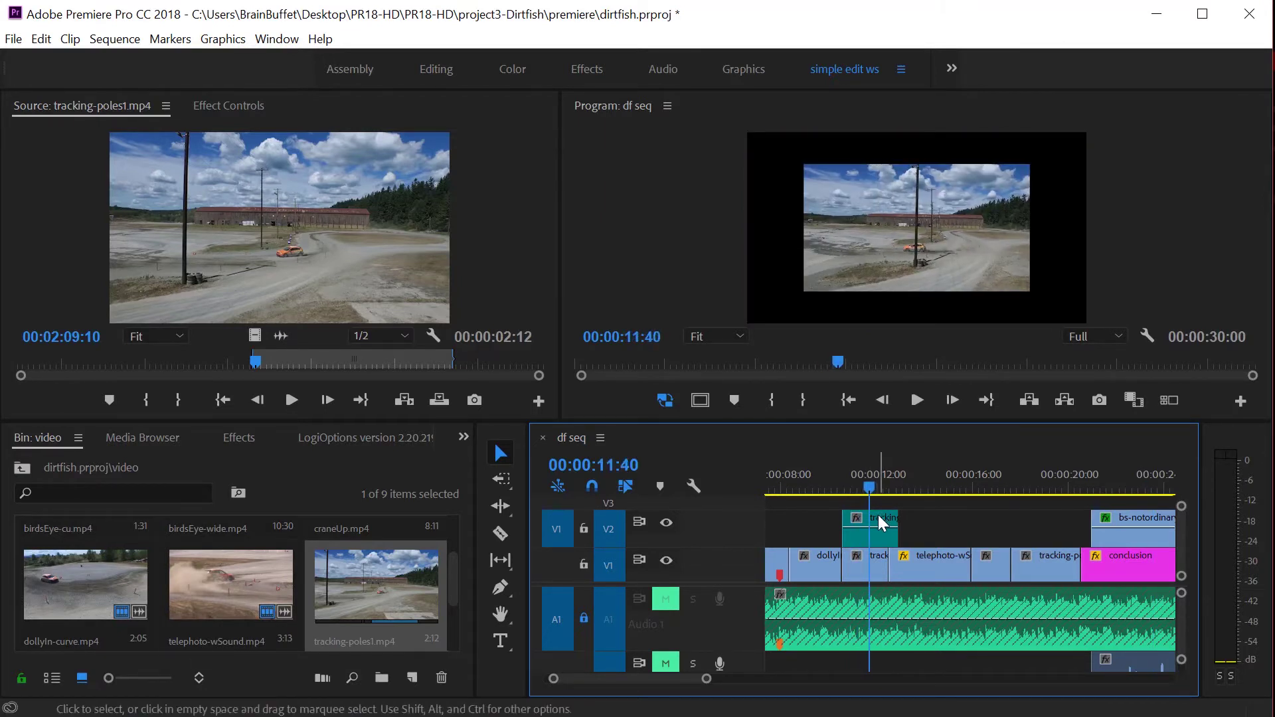
left_click(897, 274)
left_click(896, 274)
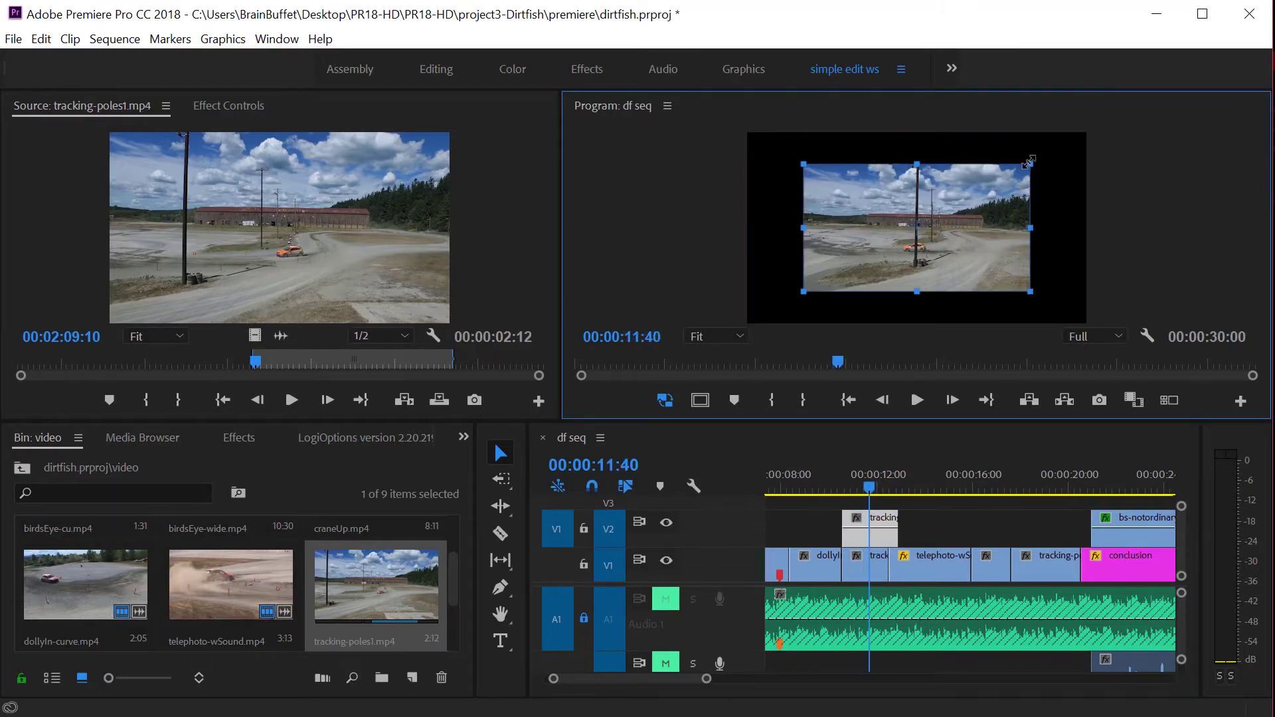
right_click(877, 537)
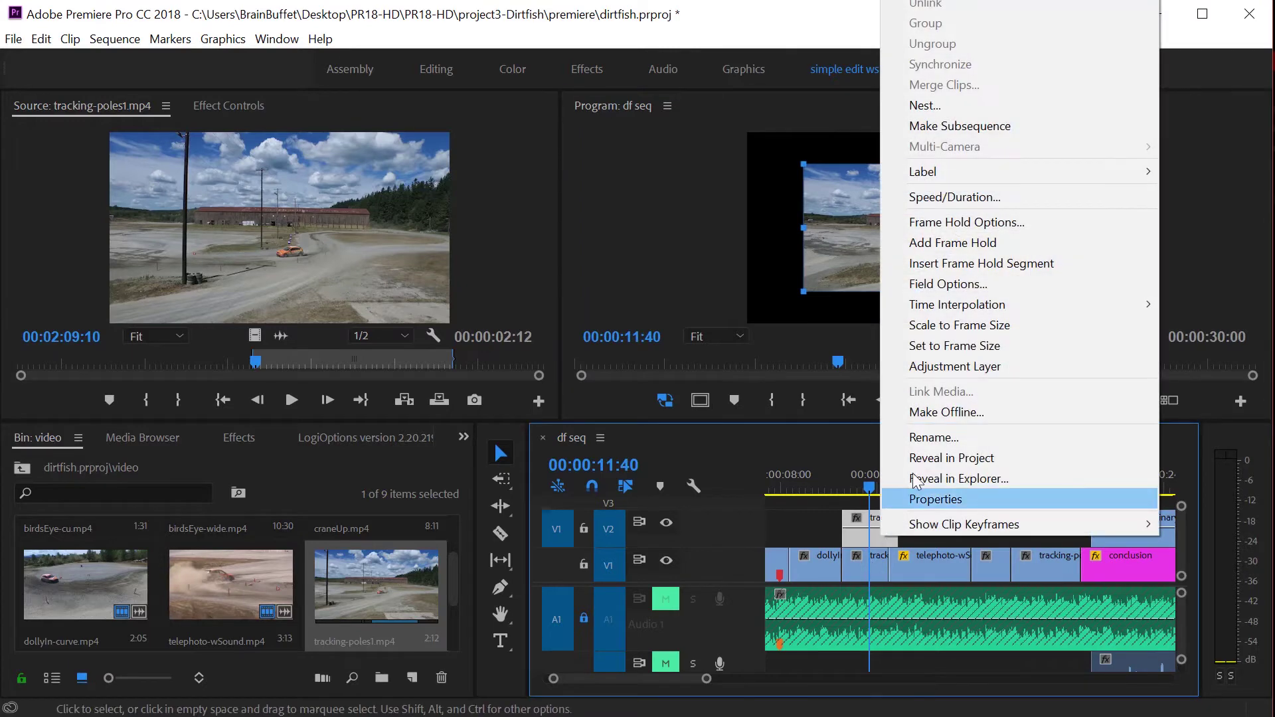
left_click(937, 344)
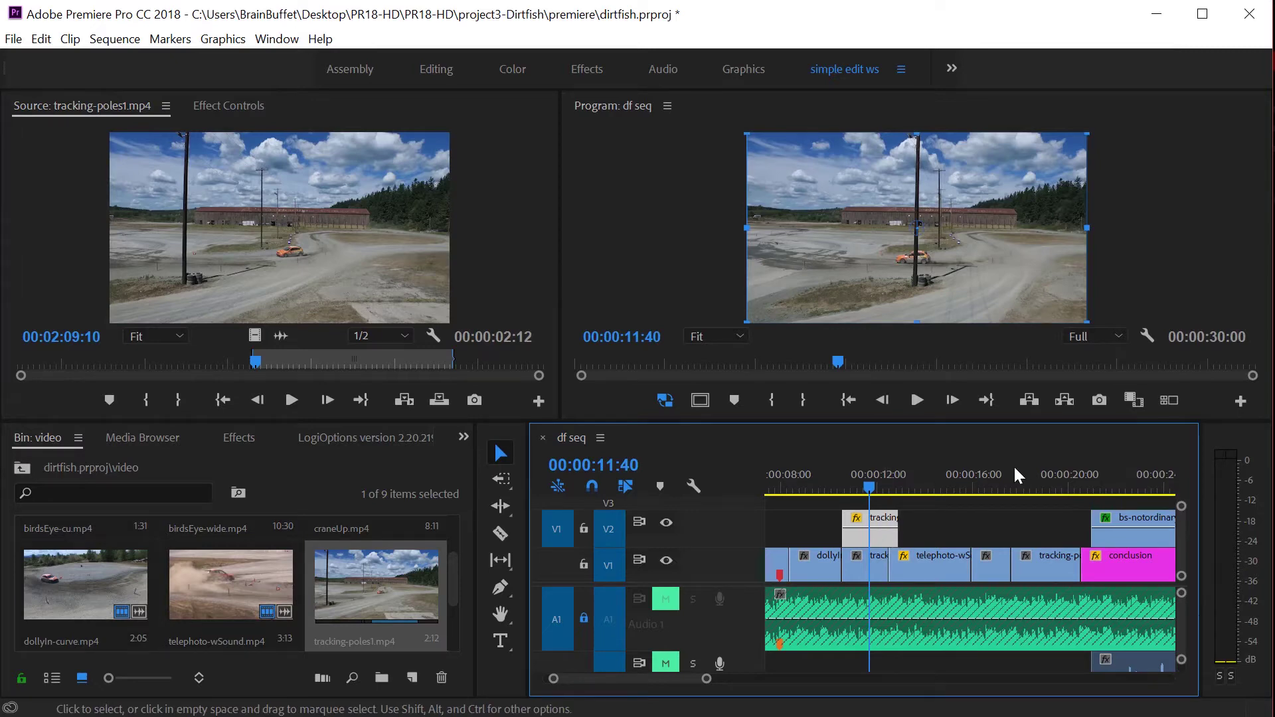
Move the V2 clip to about 00:00:18, above the V1 tracking clip.
mouse_move(1035, 471)
left_mouse_down()
mouse_move(1061, 472)
mouse_move(1036, 472)
mouse_move(1047, 474)
left_mouse_up()
left_click_drag(886, 522, 1048, 519)
left_click_drag(1042, 476, 1052, 488)
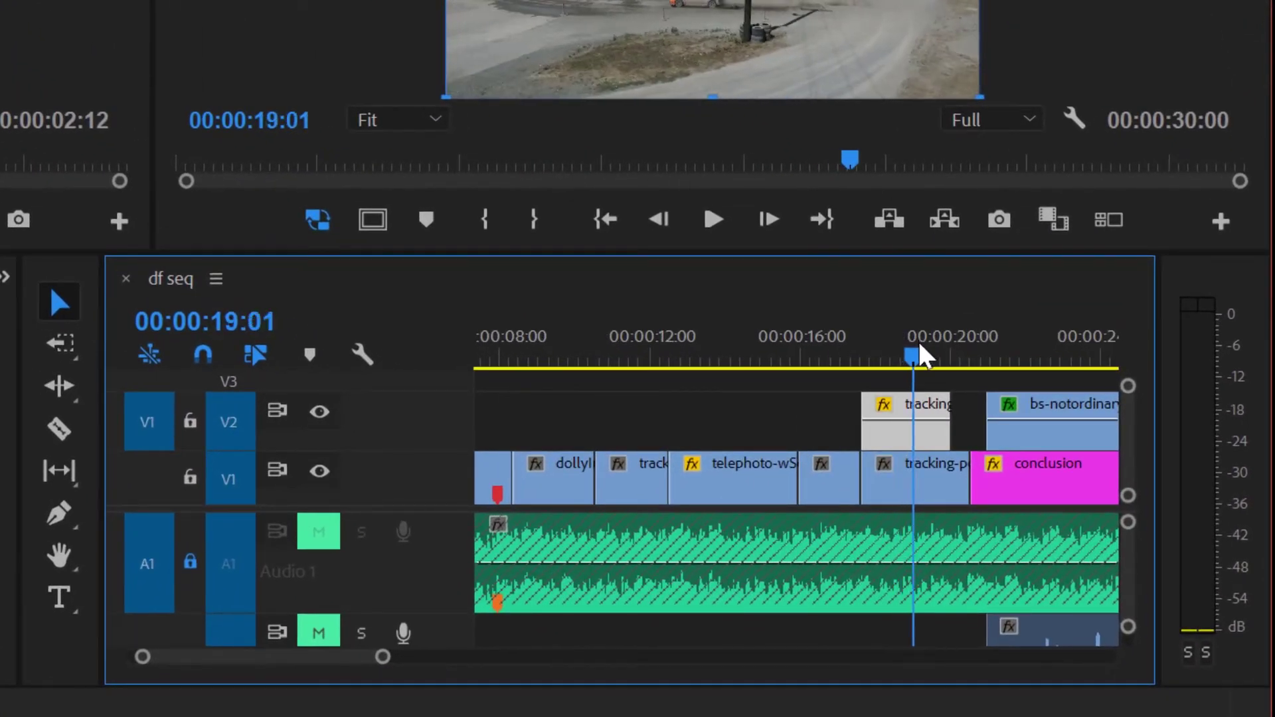
Rate-stretch the V2 clip to end with the V1 tracking clip, then return to Selection tool.
scroll(940, 432, "down", 4)
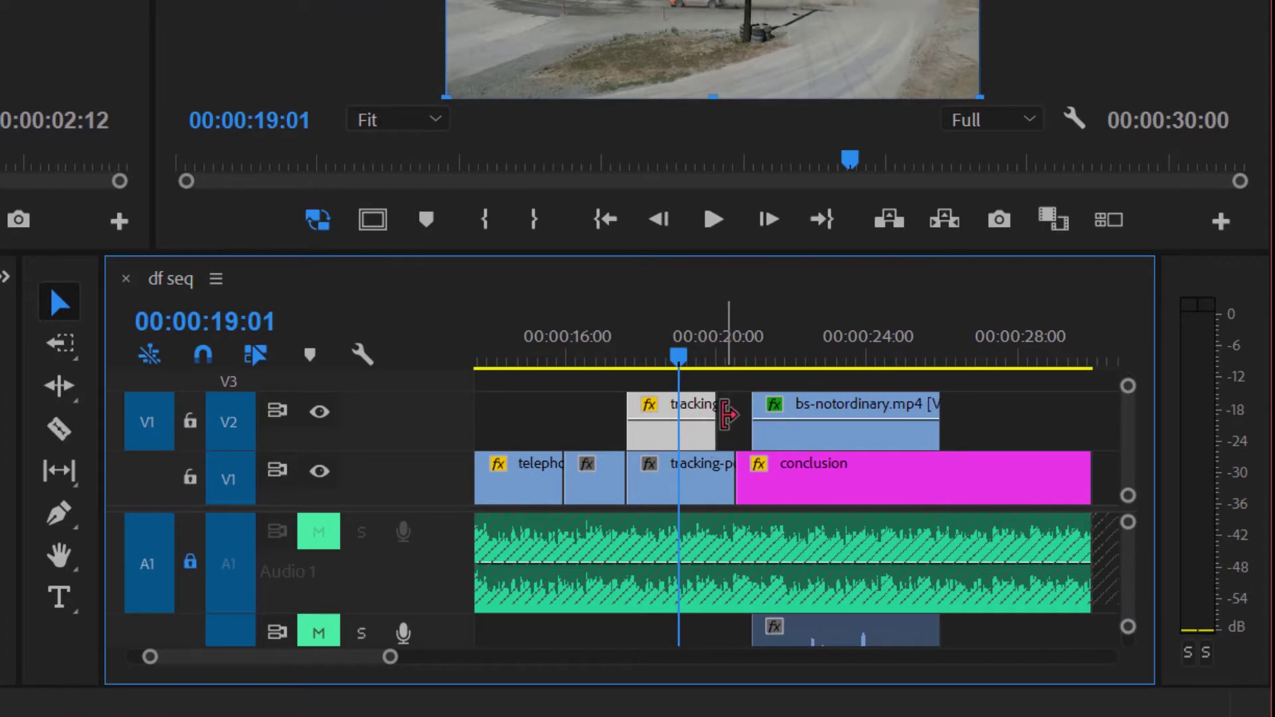
left_click(59, 385)
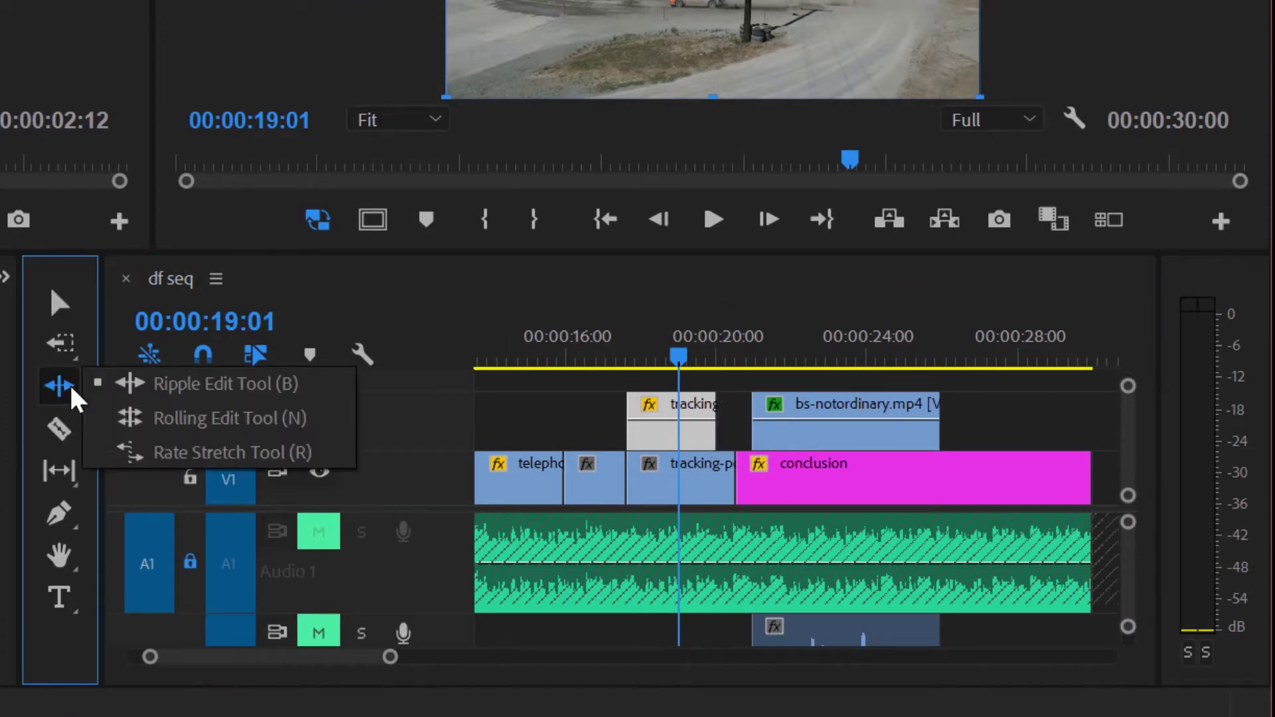
left_click(193, 453)
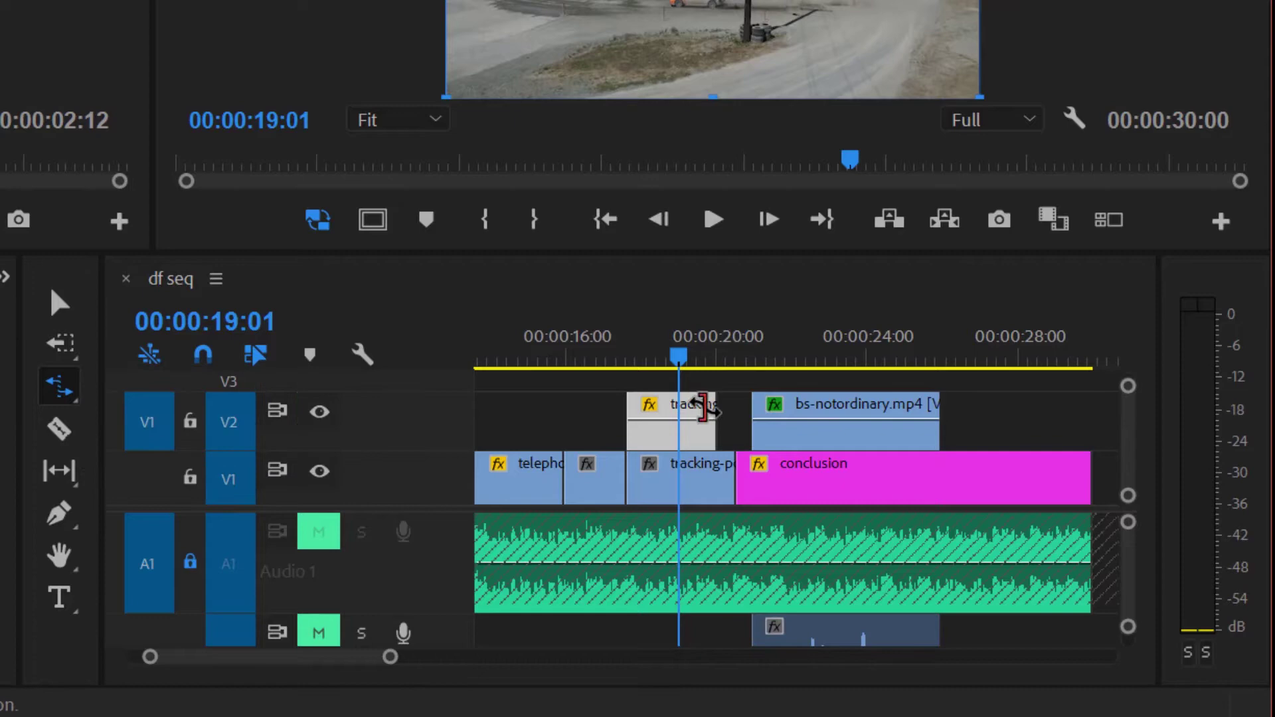
left_click_drag(707, 406, 734, 407)
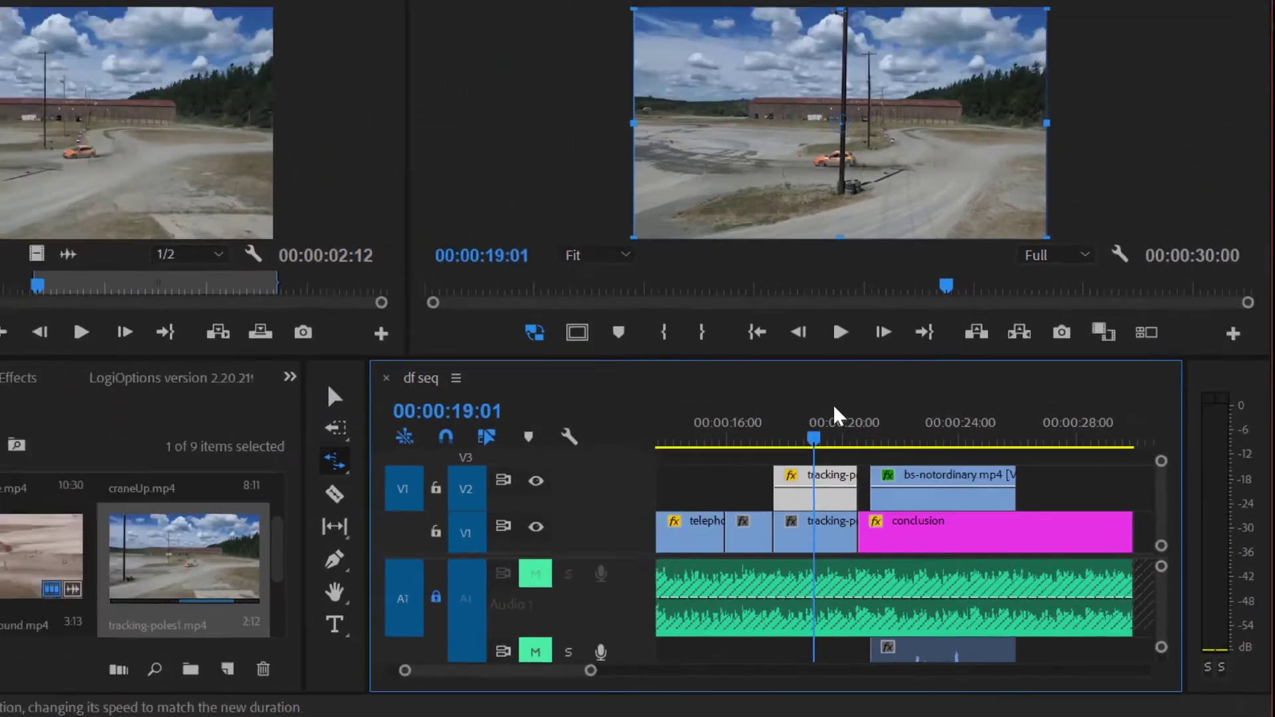
left_click_drag(895, 492, 885, 490)
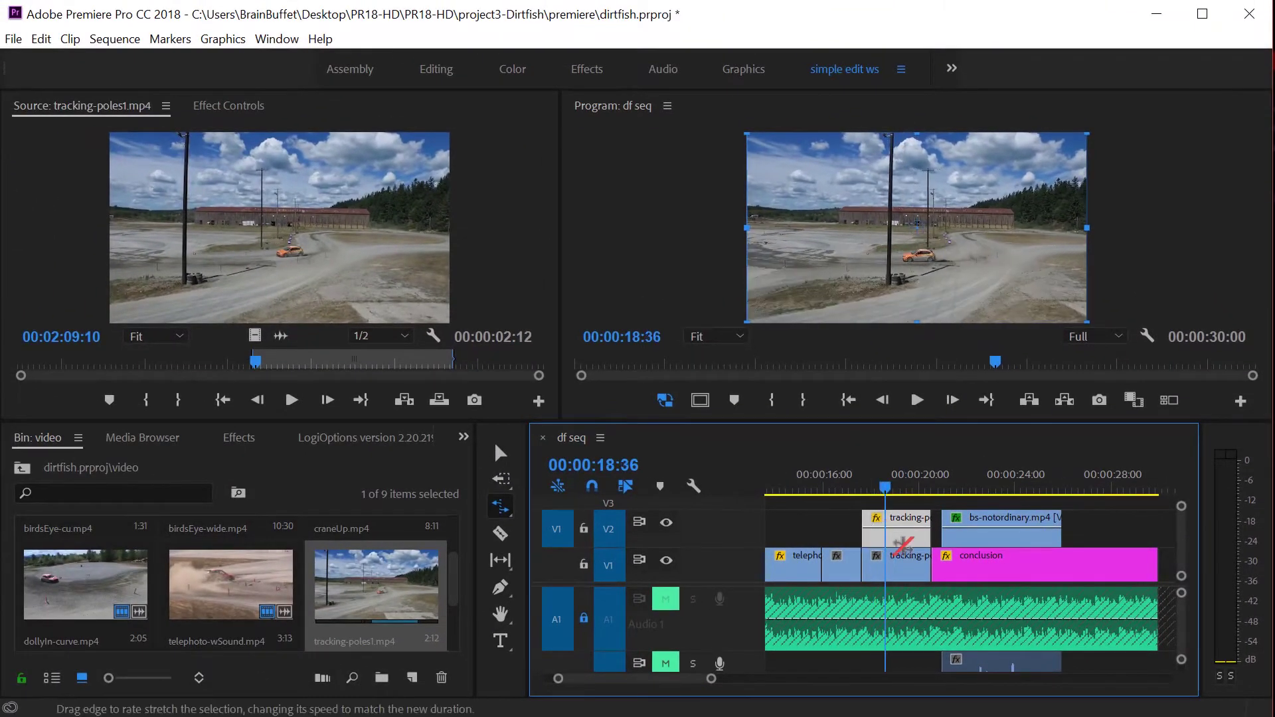
key("v")
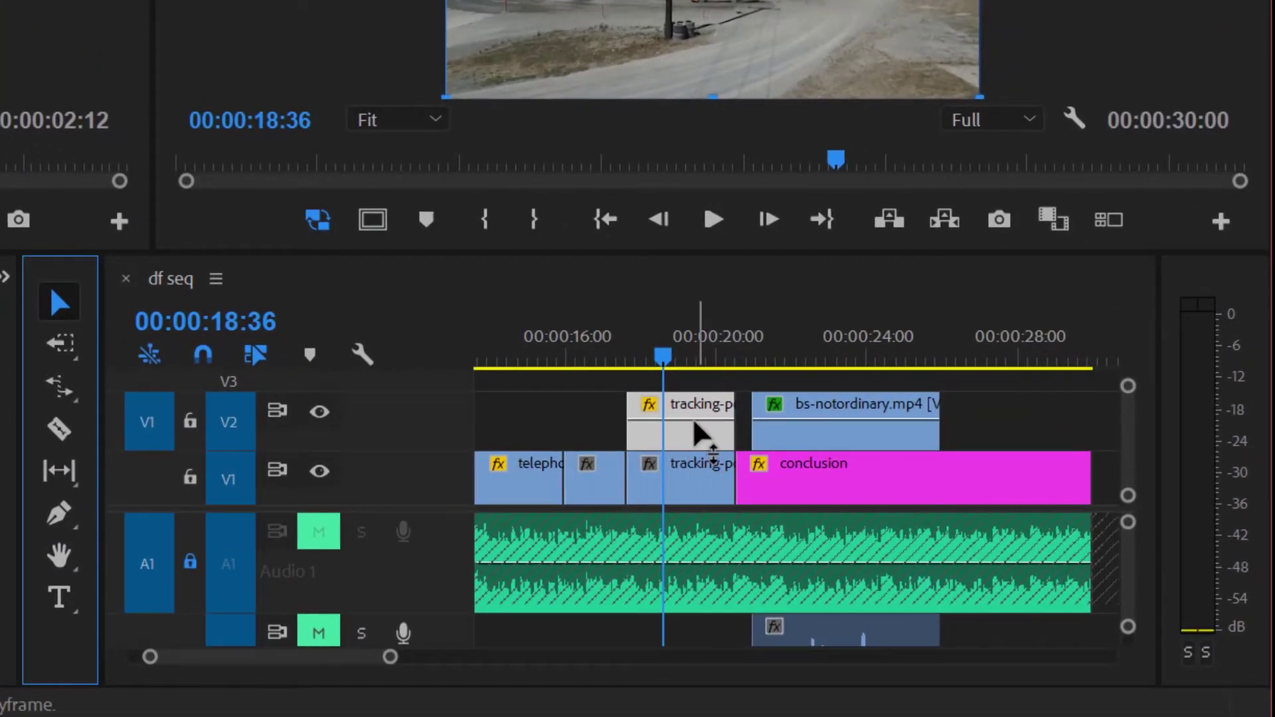
Show the V2 clip's opacity rubber band and trial-lower it to about 41.66.
left_click(650, 405)
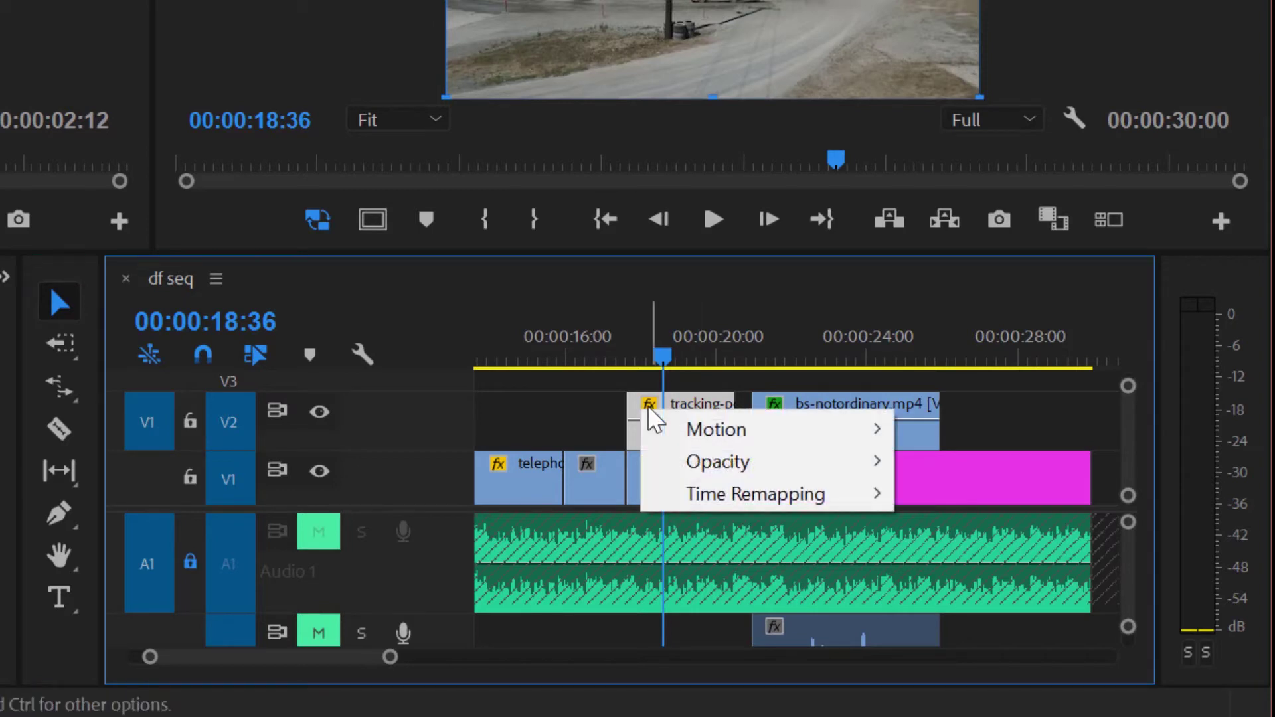
mouse_move(686, 455)
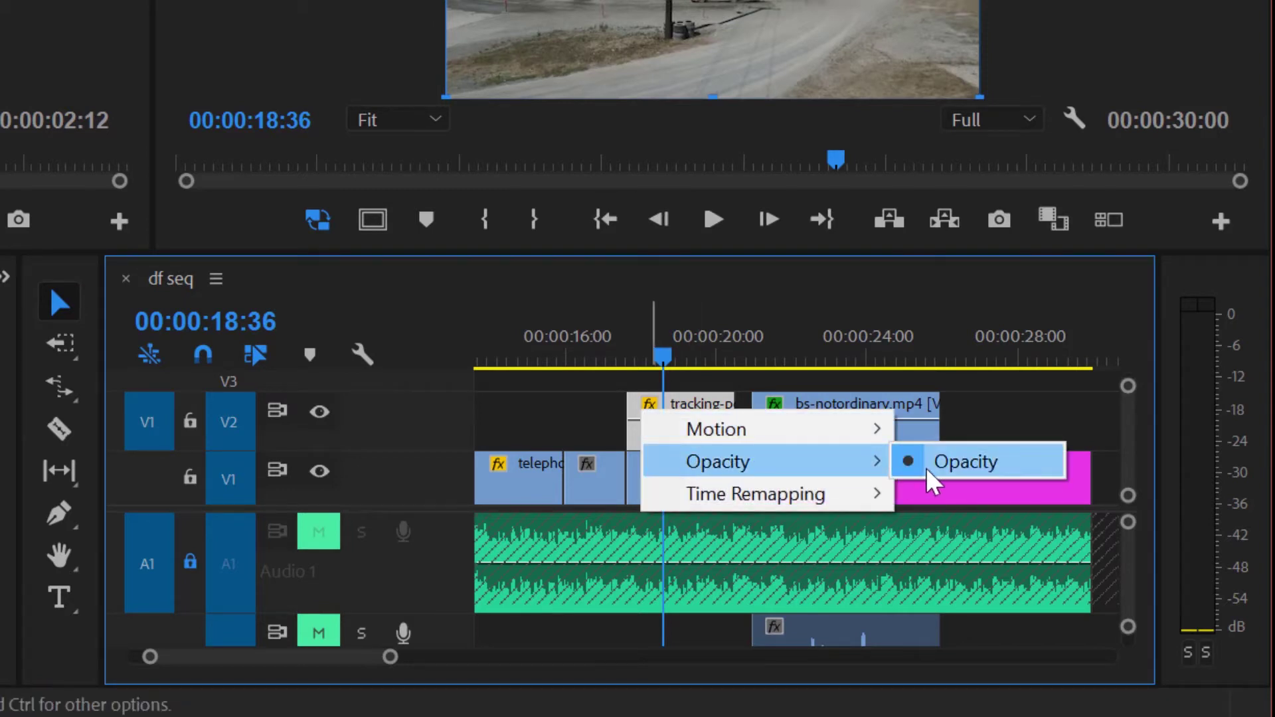
left_click(684, 435)
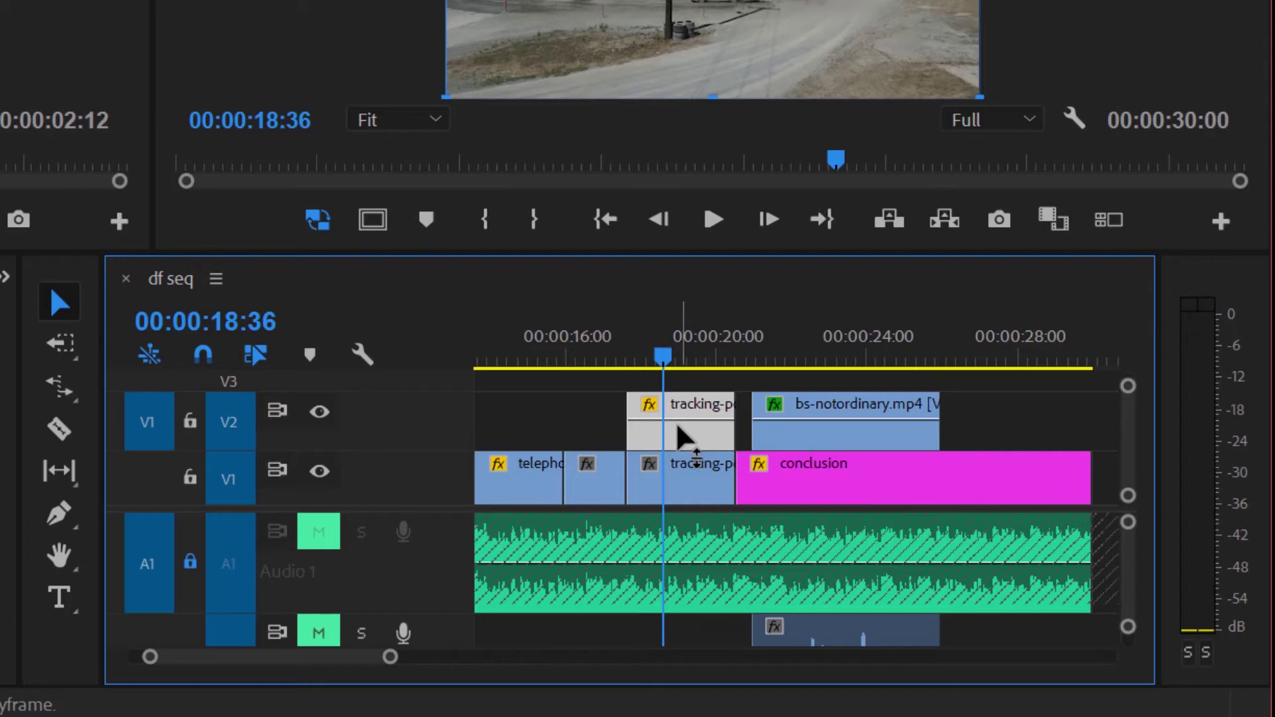
left_click_drag(684, 437, 684, 440)
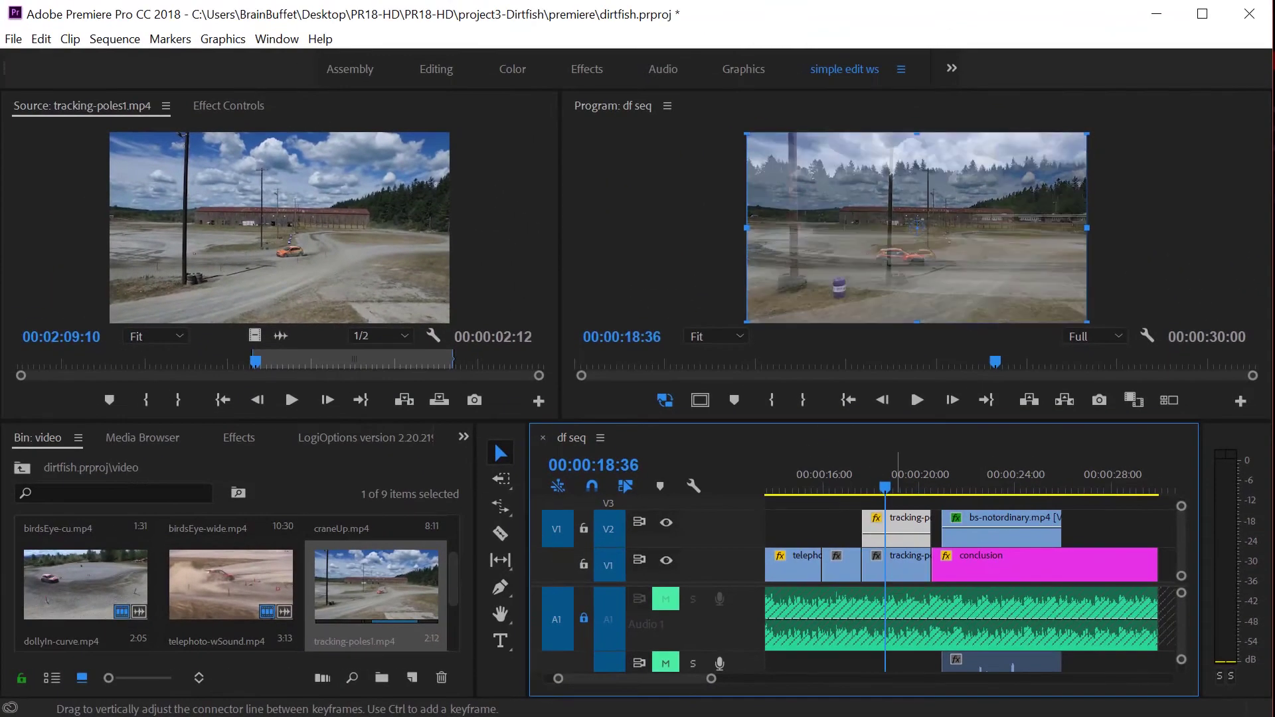
key("space")
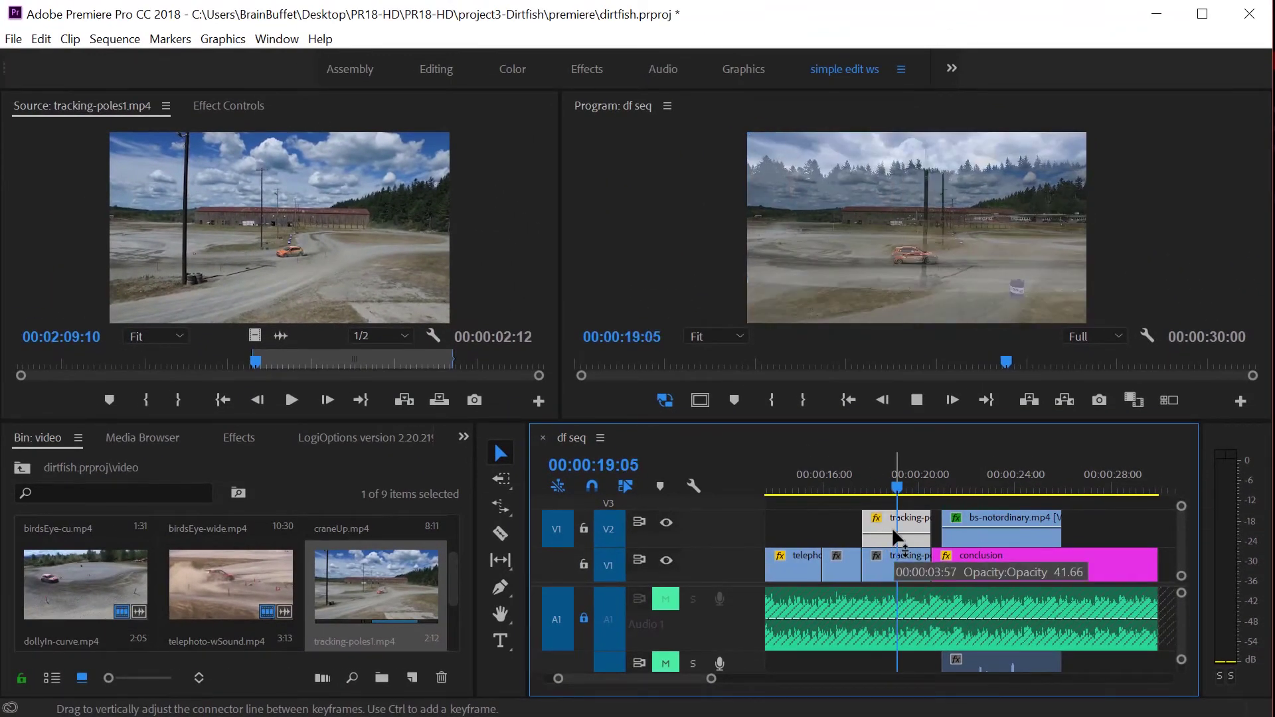
Scrub the overlap and raise the V2 clip's opacity back to 100.
left_click(900, 479)
left_click_drag(900, 479, 877, 485)
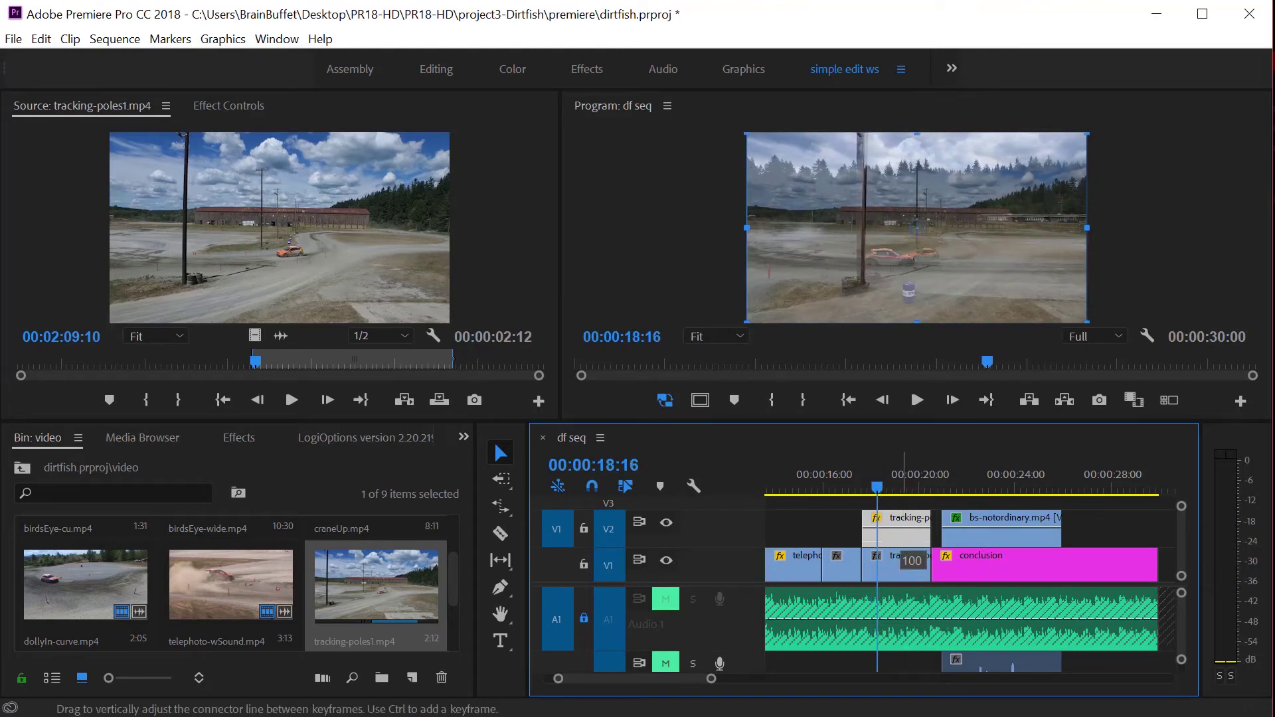
left_click_drag(895, 532, 886, 527)
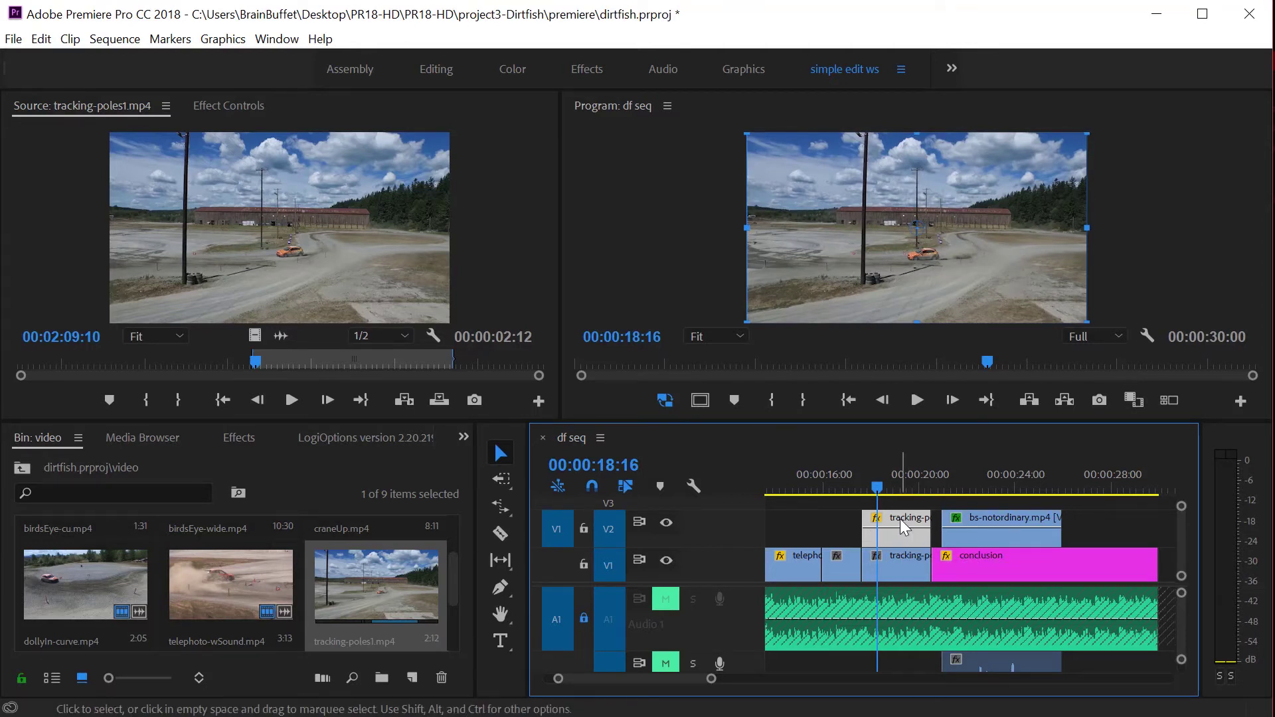
Open Effect Controls for the V2 clip, collapsing Motion and expanding Opacity.
left_click(232, 106)
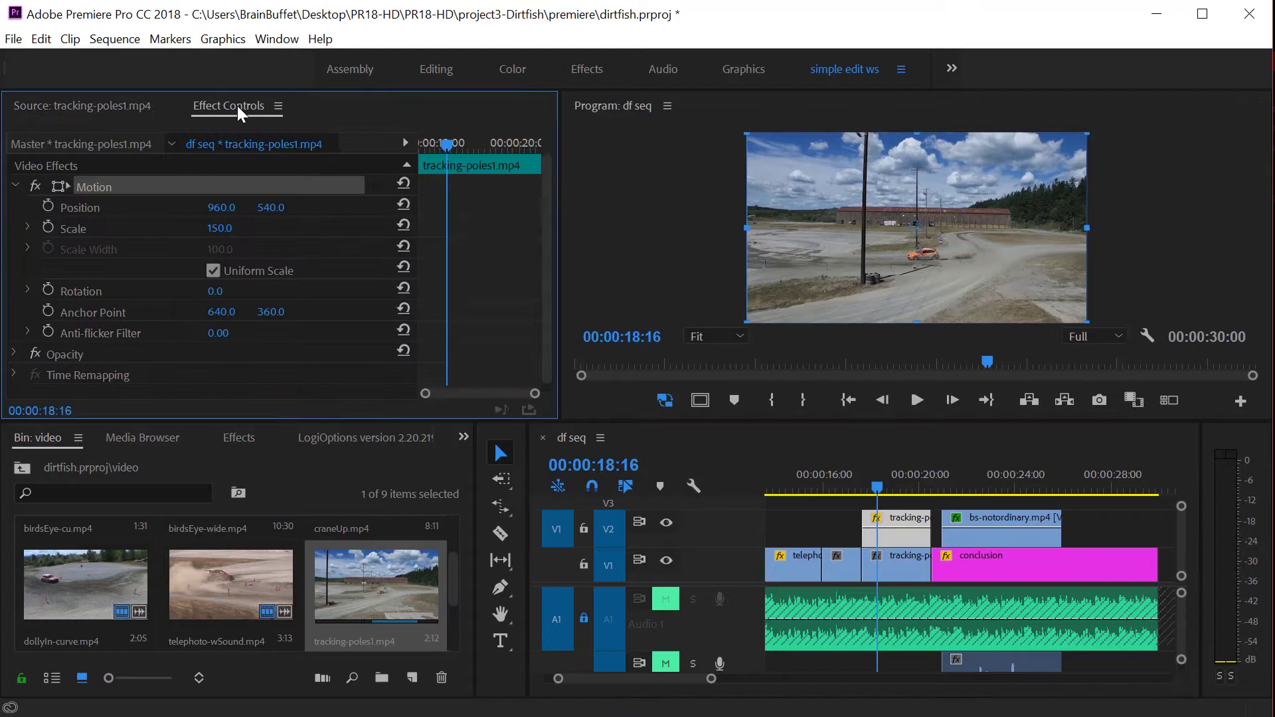
left_click(15, 186)
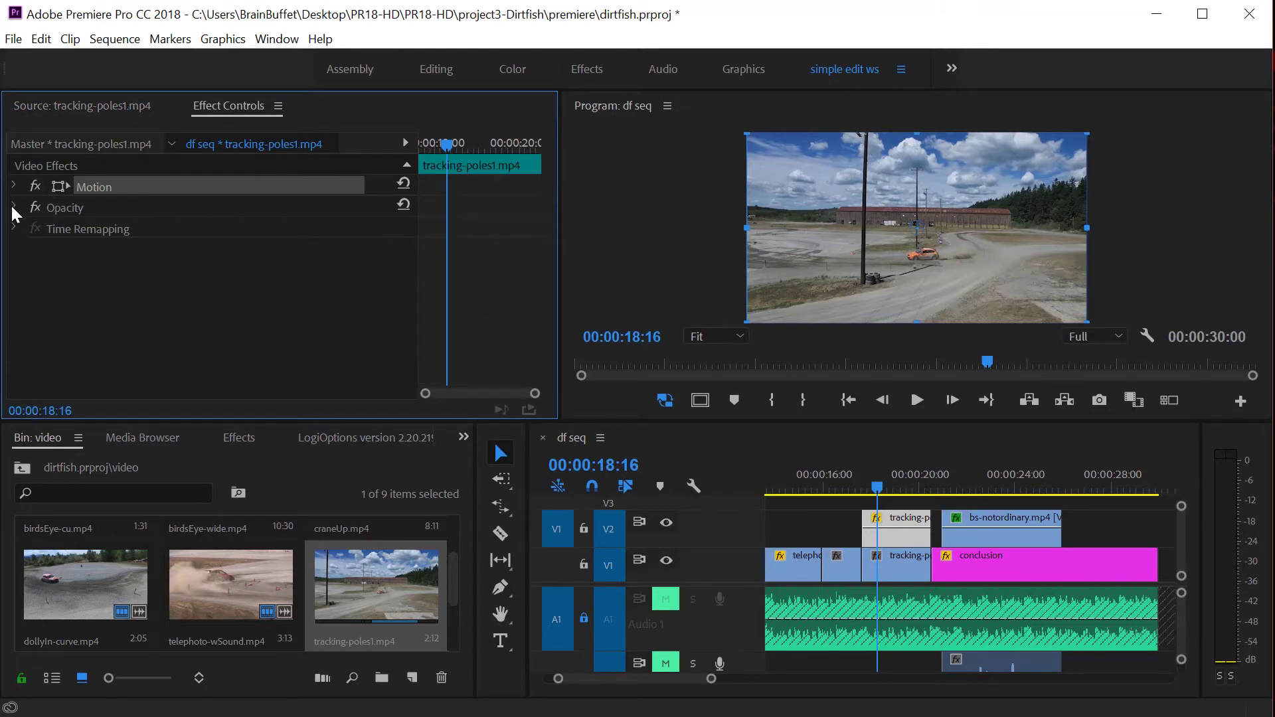
left_click(13, 208)
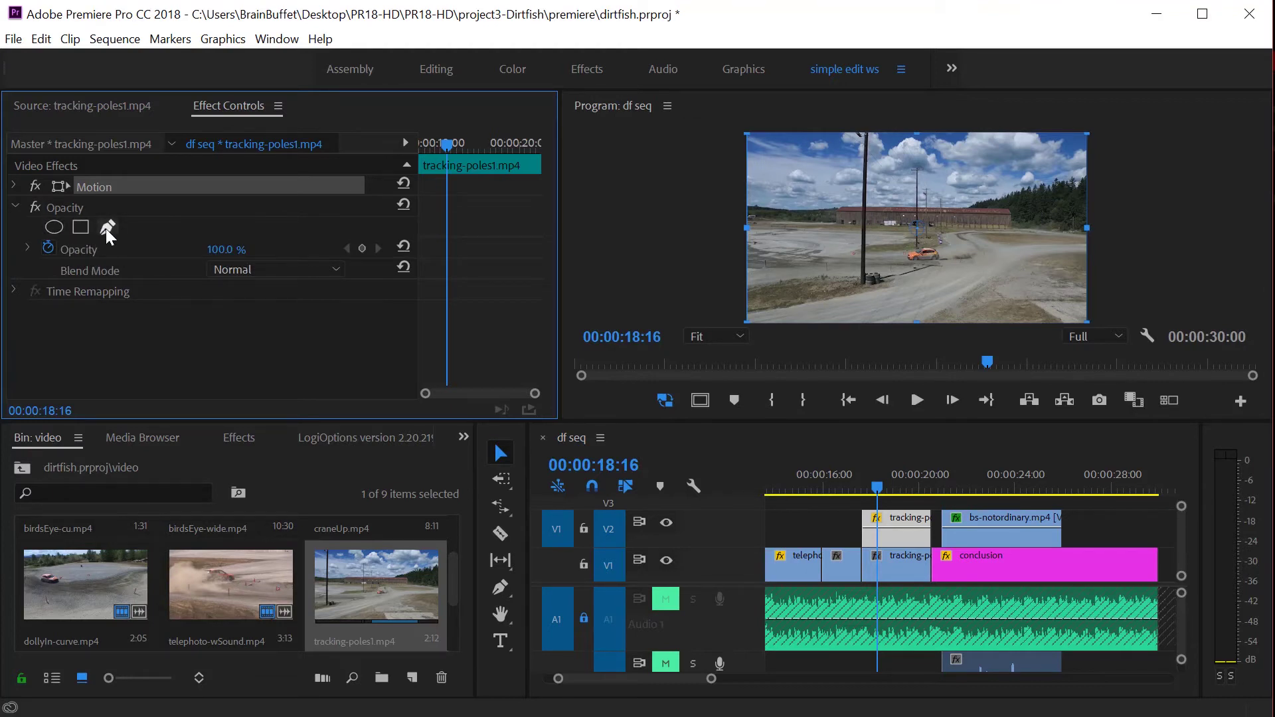
Draw and widen an ellipse opacity mask, check it, then delete it.
left_click(55, 227)
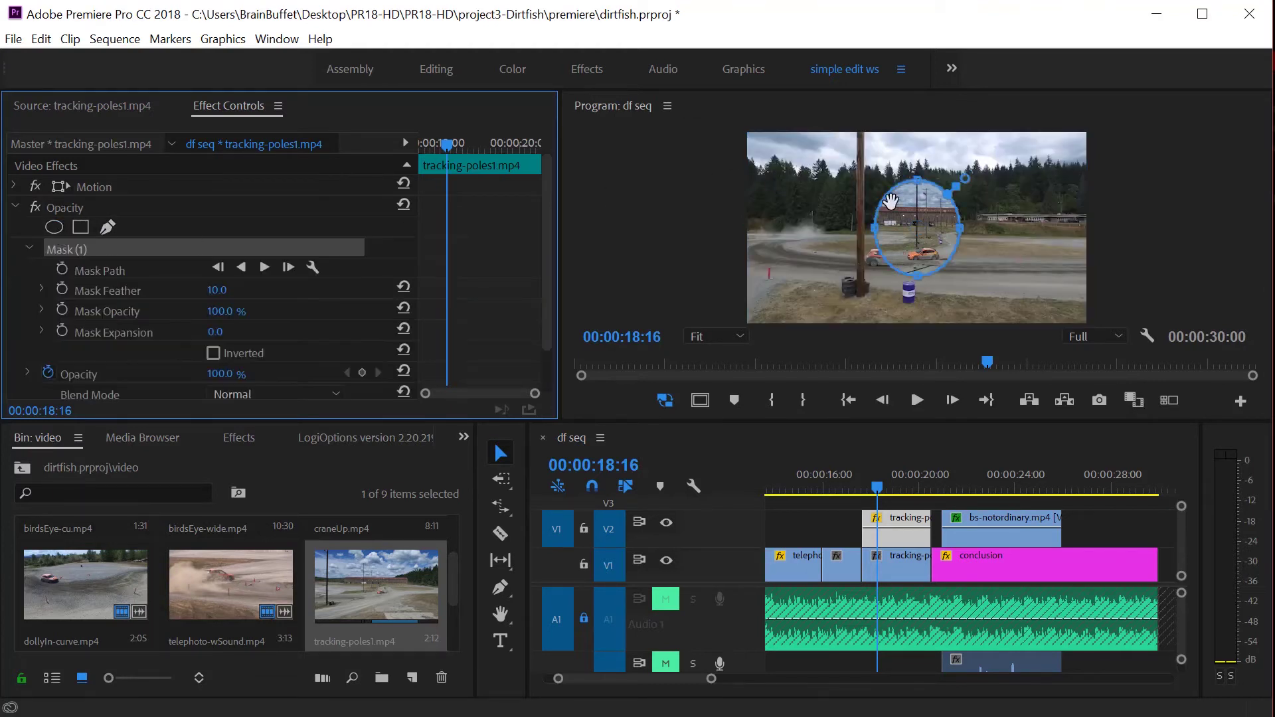
left_click_drag(871, 227, 805, 227)
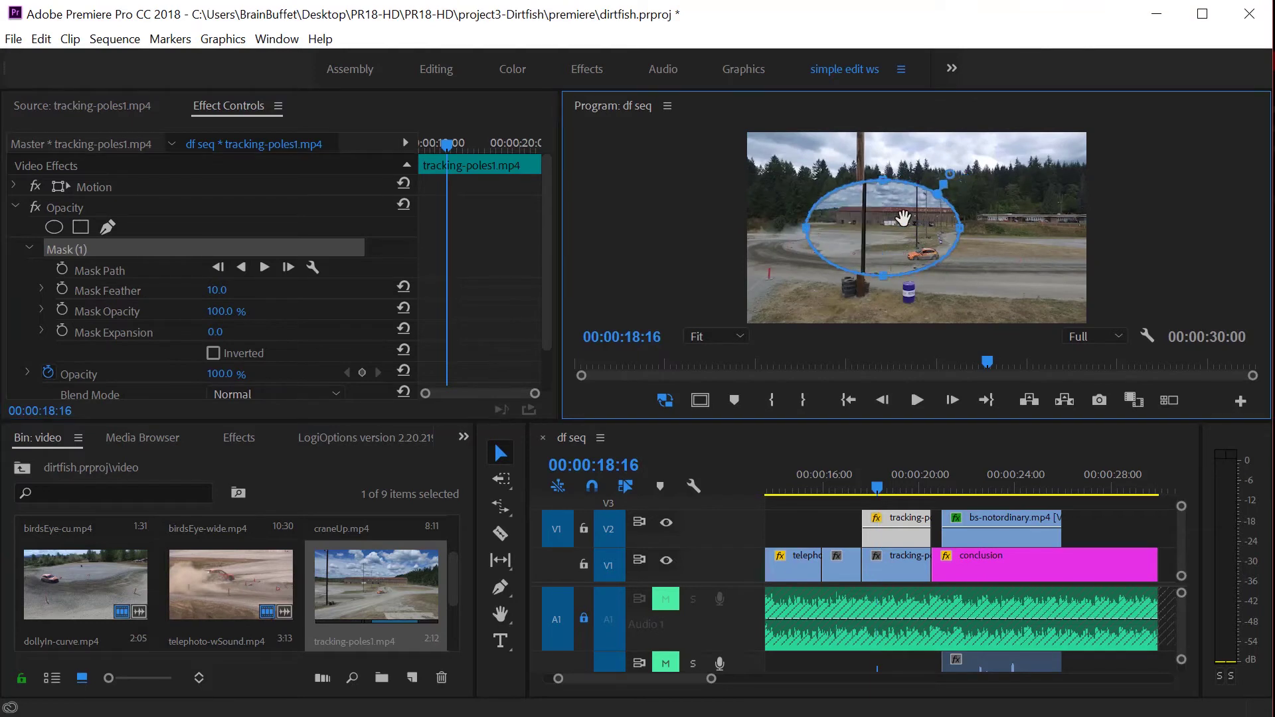
left_click_drag(958, 228, 1037, 241)
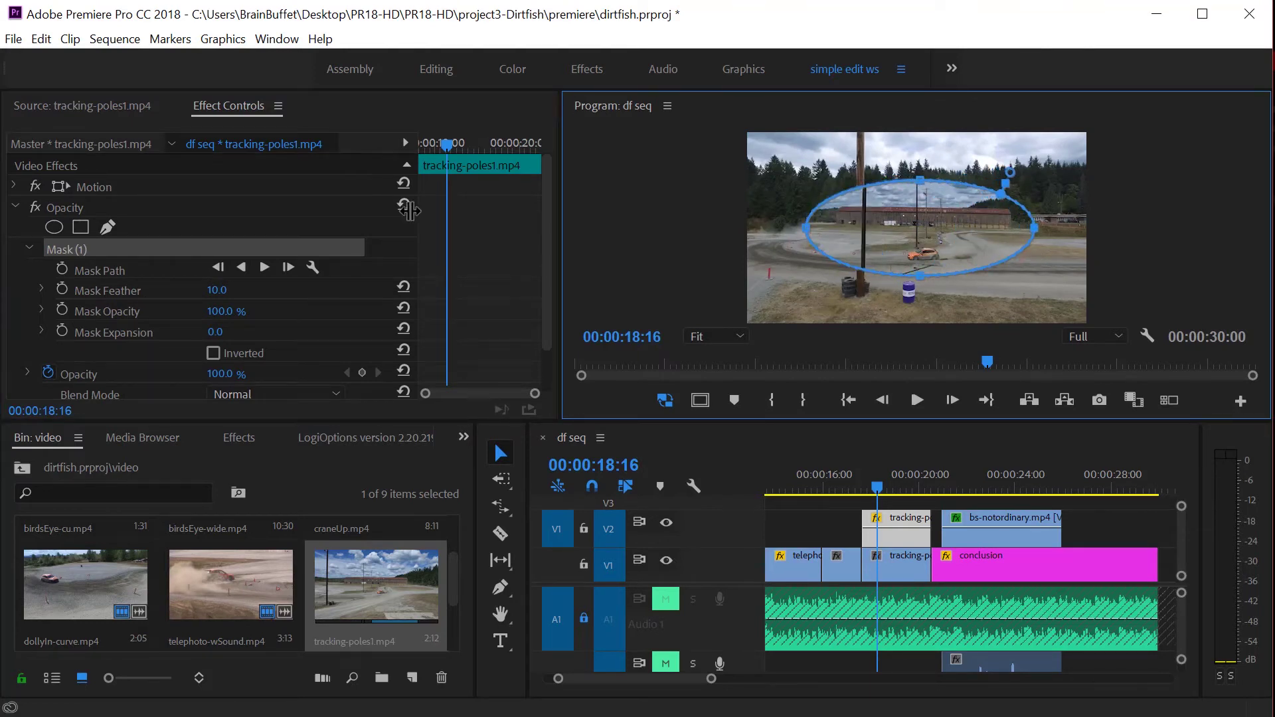
mouse_move(875, 492)
left_mouse_down()
mouse_move(905, 479)
mouse_move(896, 488)
left_mouse_up()
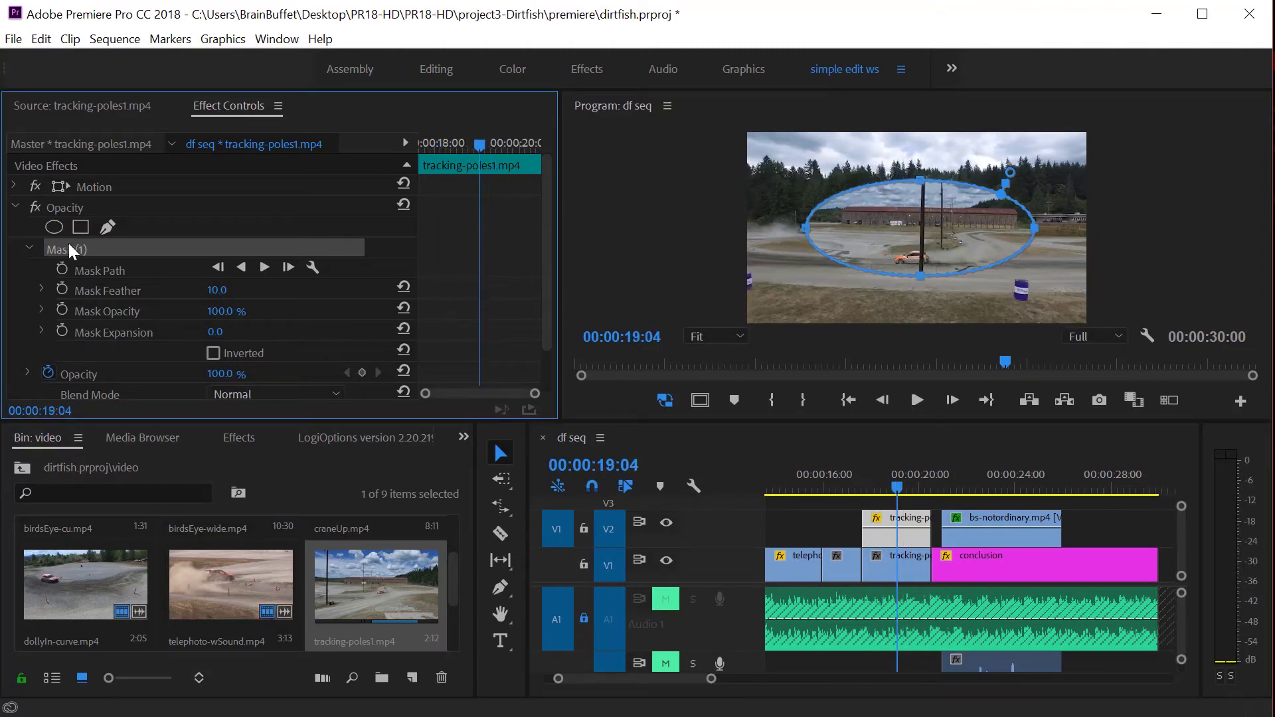
key("Delete")
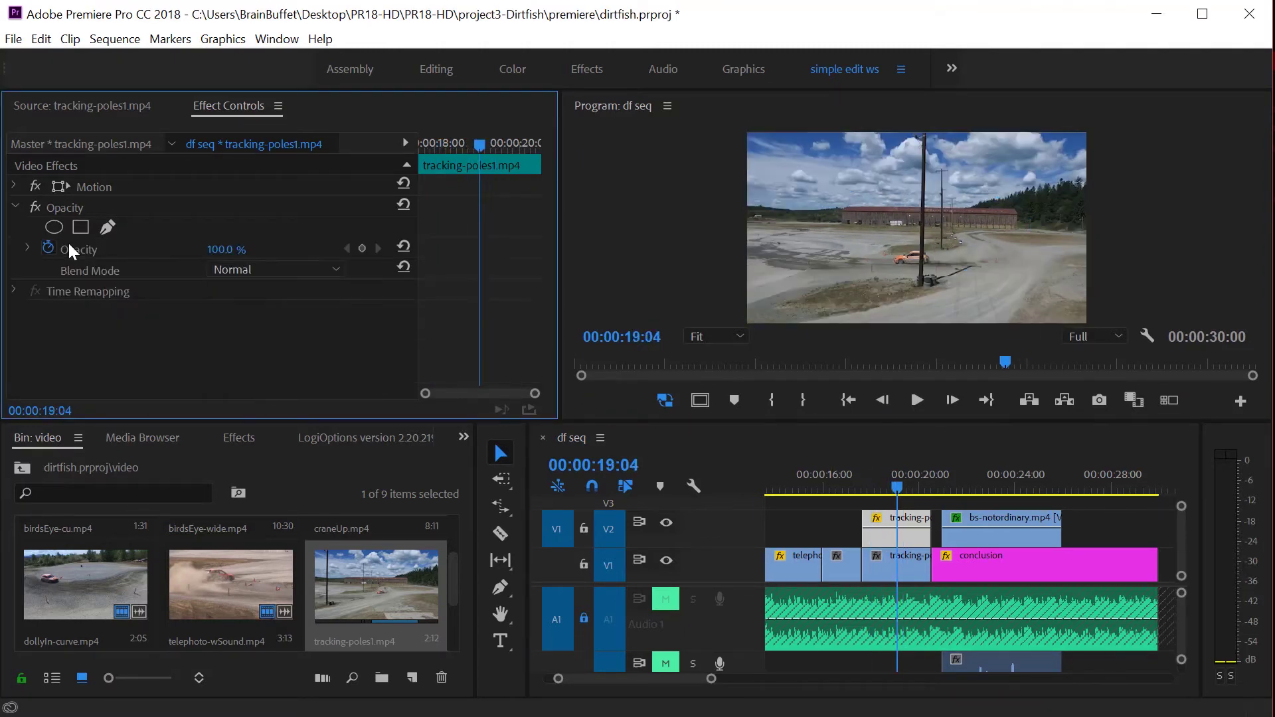
Try the Linear Light blend mode and play the overlap to preview it.
left_click(337, 280)
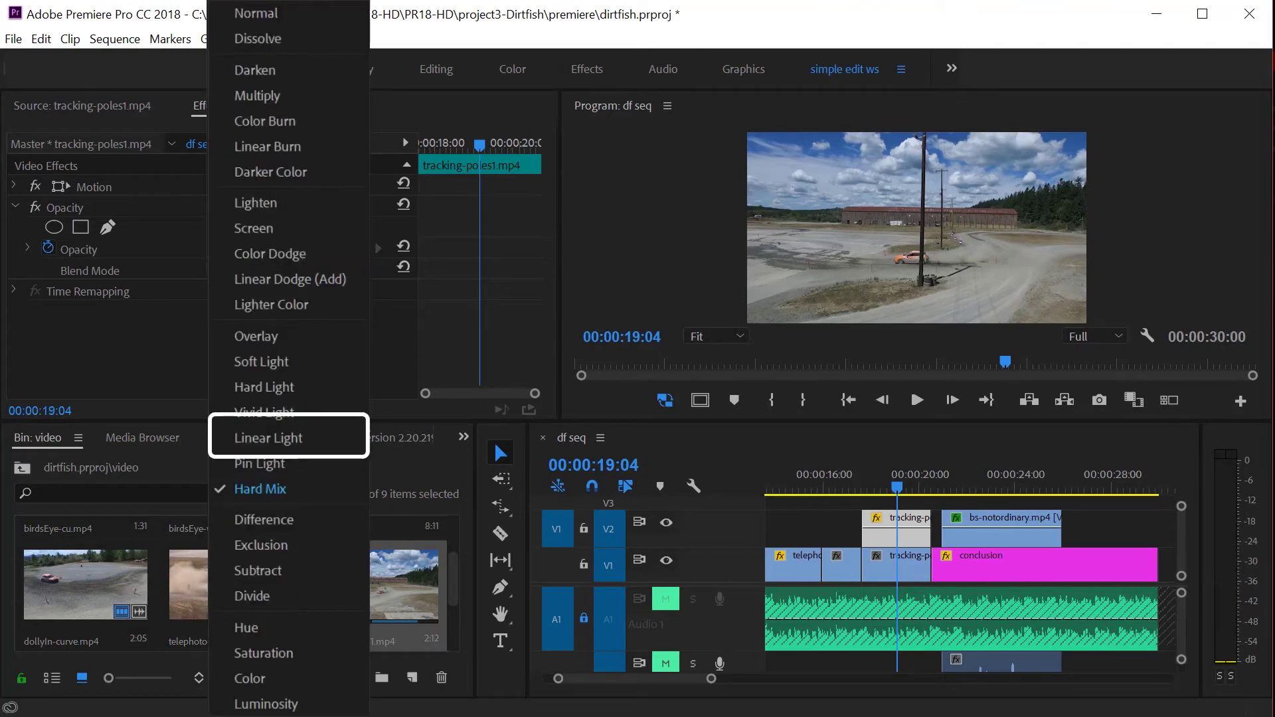
left_click(268, 437)
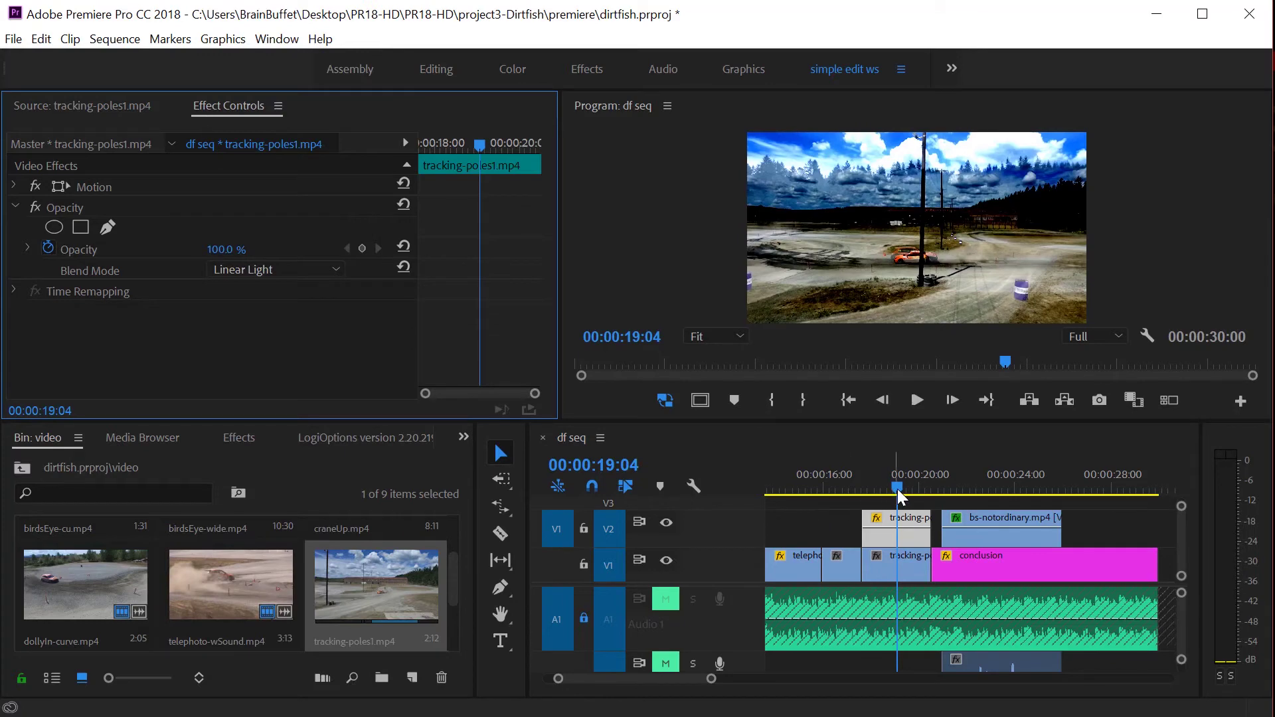
left_click_drag(898, 492, 863, 490)
key("space")
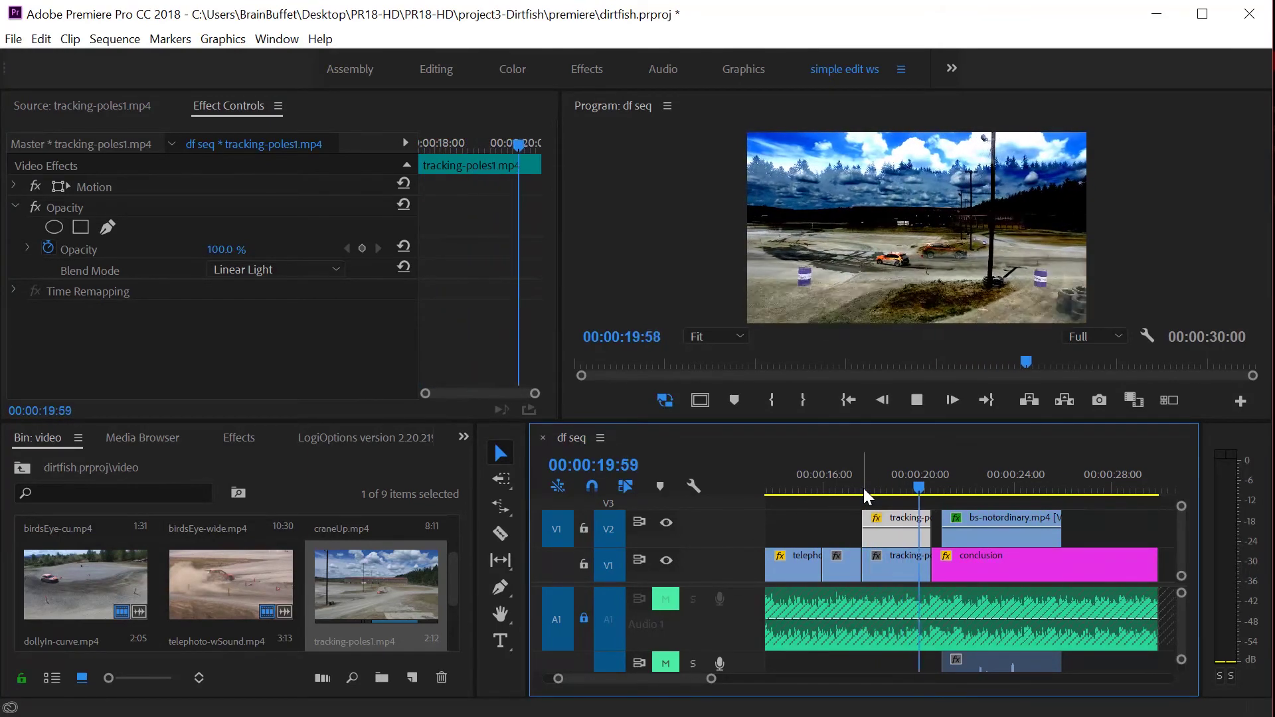
key("space")
left_click_drag(906, 490, 894, 490)
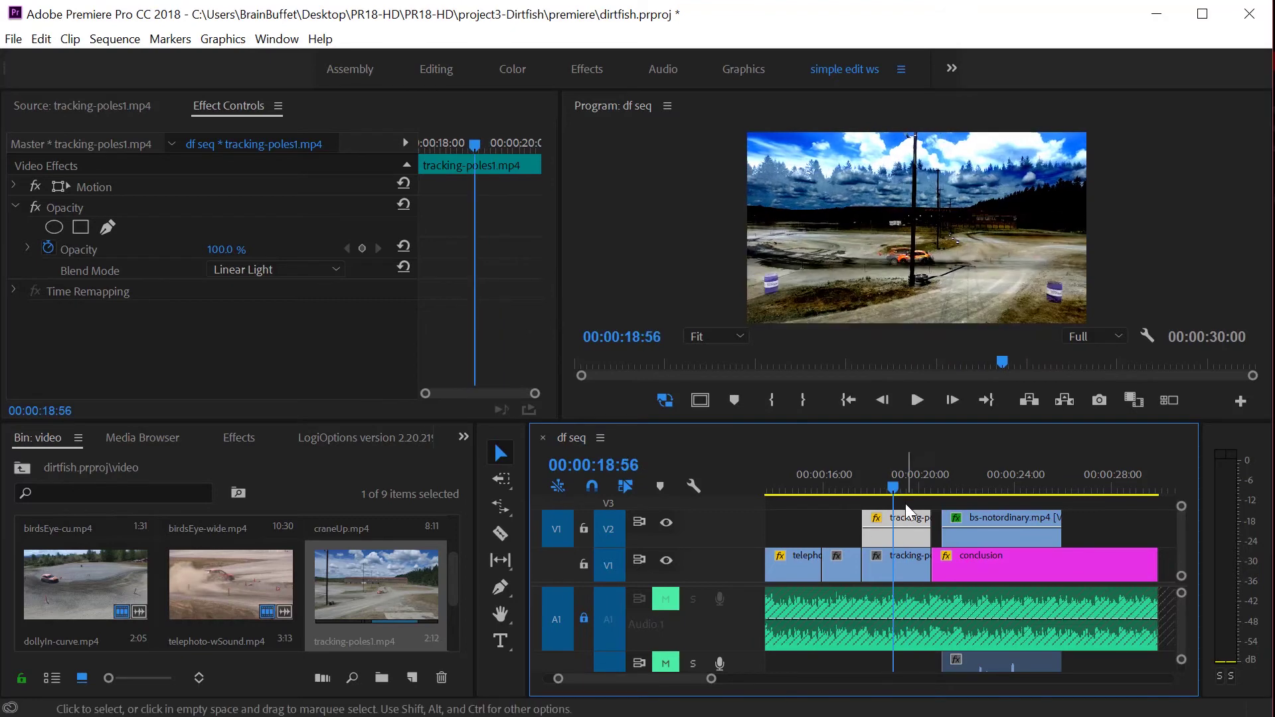
Change the blend mode to Hard Mix and scrub to review the result.
left_click(332, 275)
left_click(254, 65)
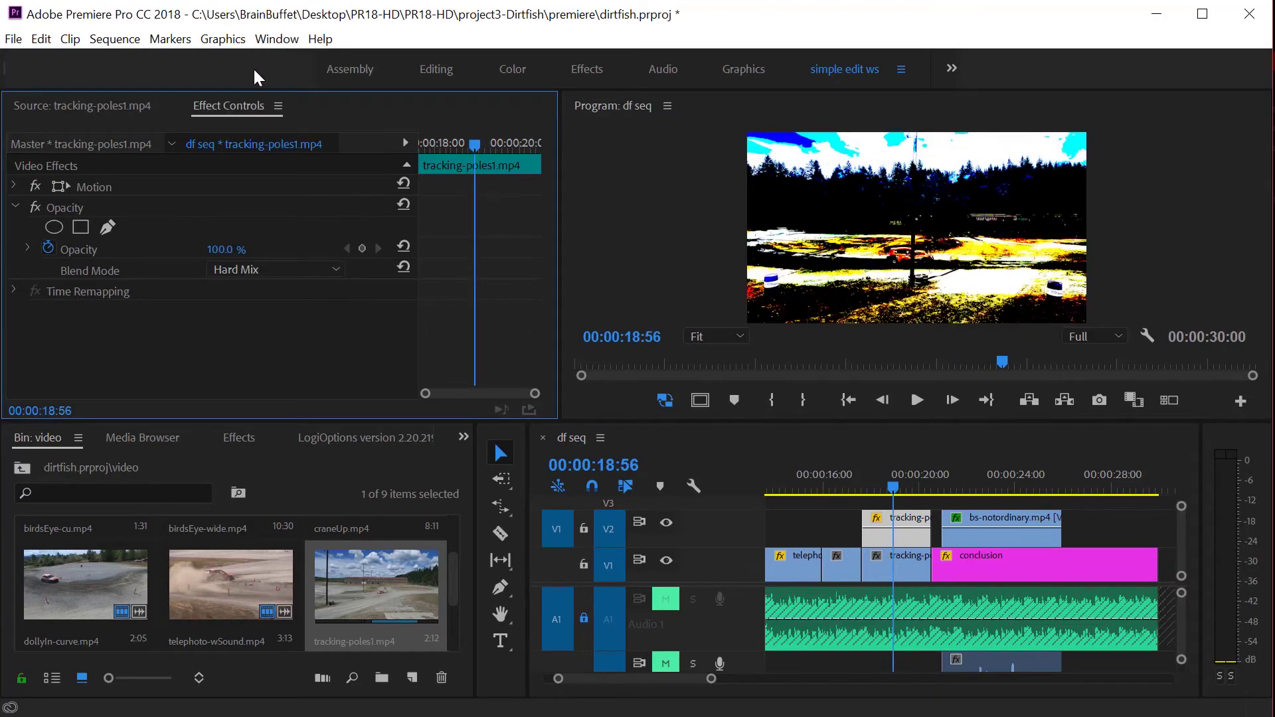
mouse_move(899, 491)
left_mouse_down()
mouse_move(865, 492)
mouse_move(882, 493)
left_mouse_up()
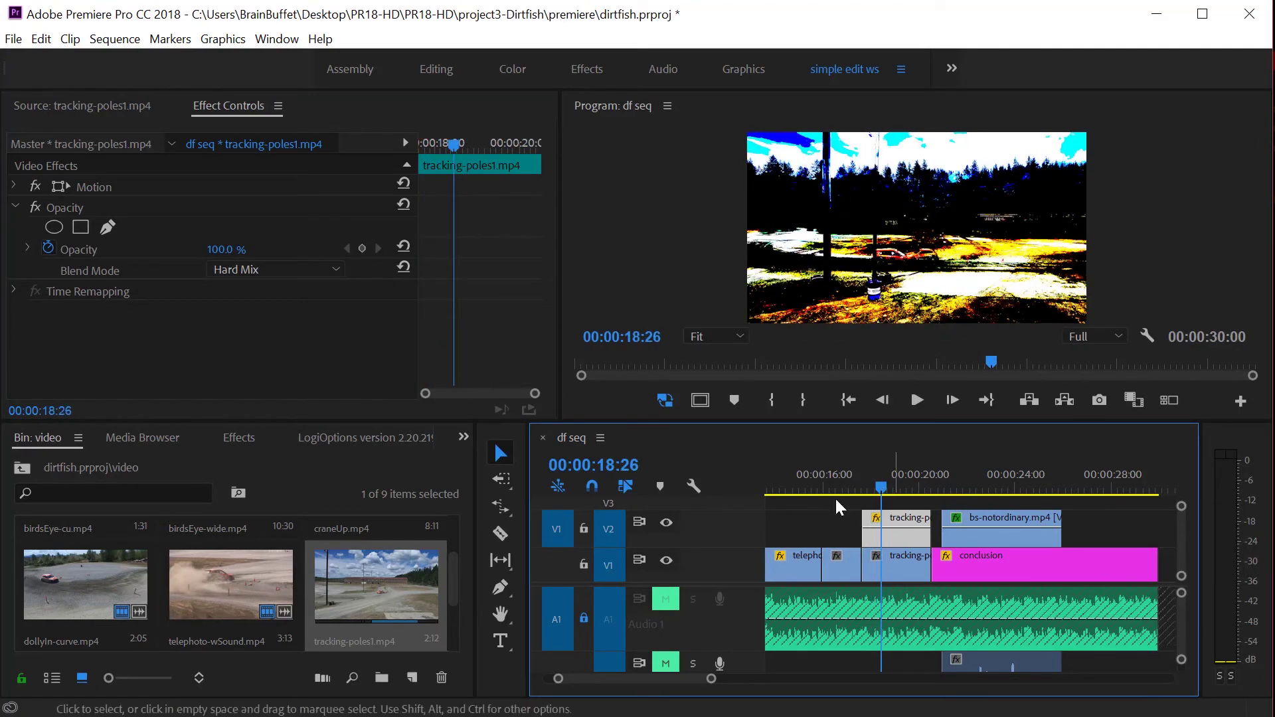
left_click(339, 275)
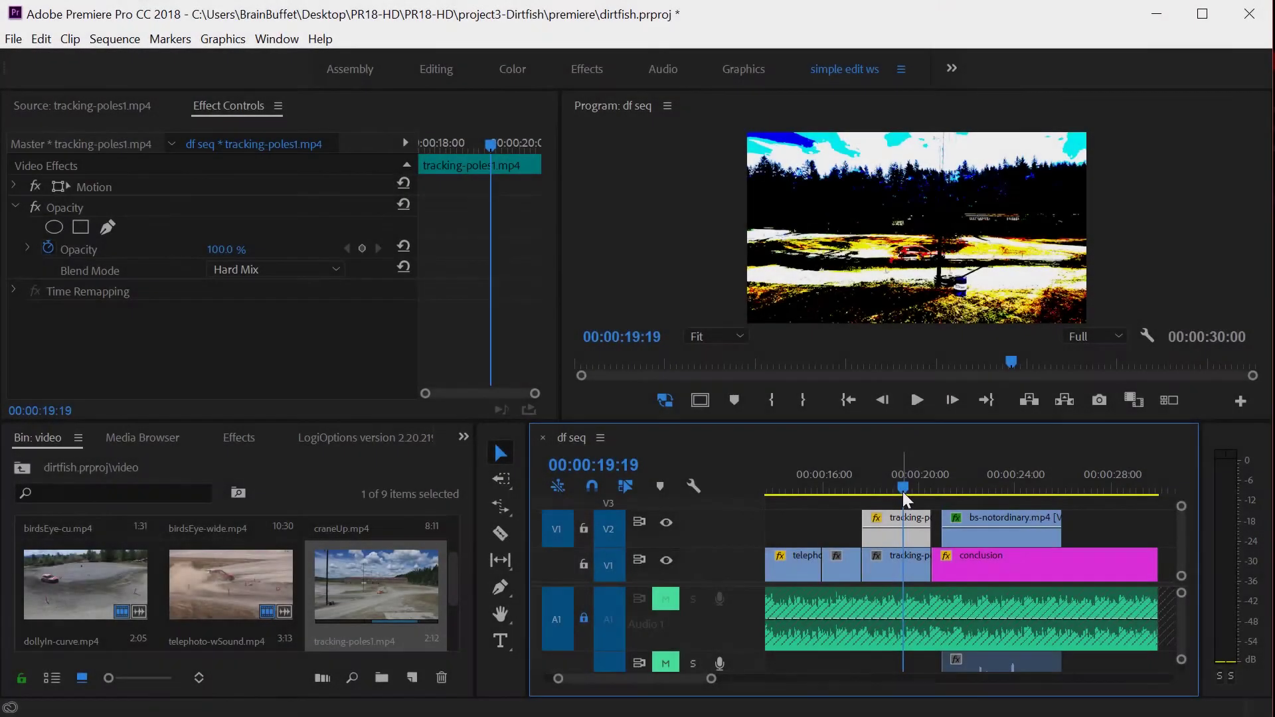
Scrub the Hard Mix overlap, then marquee-select both tracking-poles clips on V1 and V2.
left_click_drag(897, 491, 890, 491)
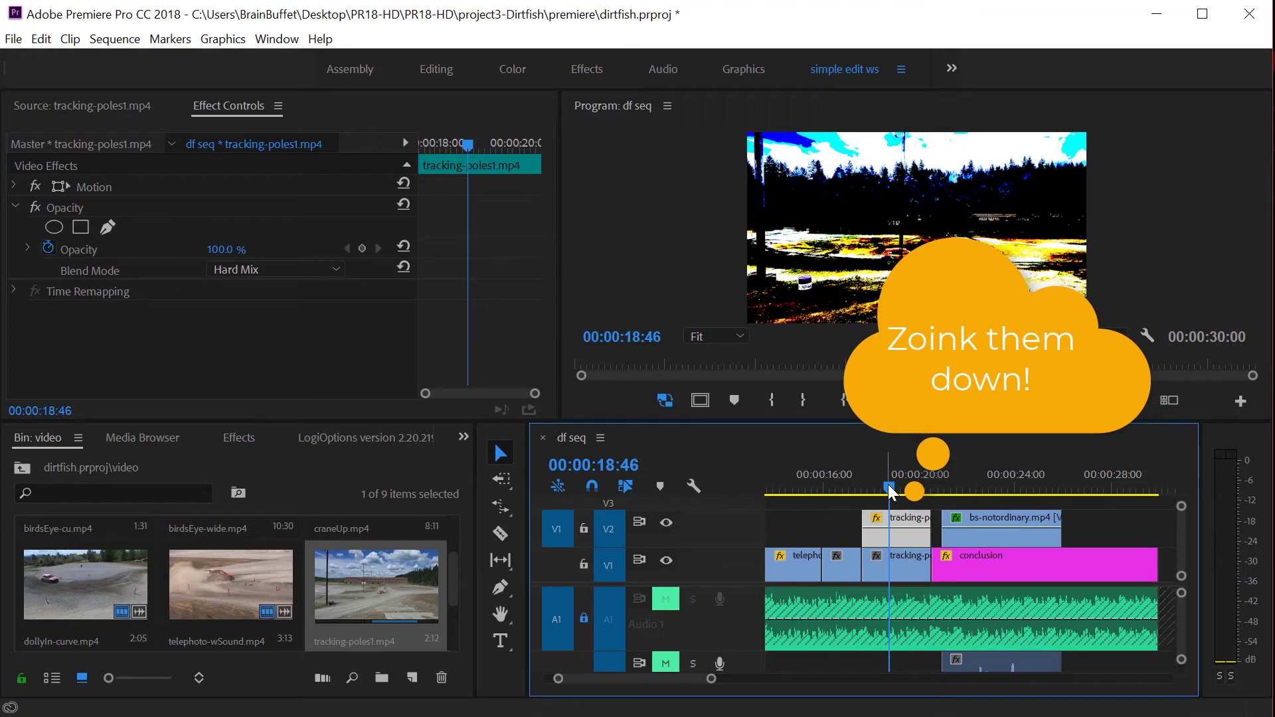
mouse_move(890, 492)
left_mouse_down()
mouse_move(876, 491)
mouse_move(891, 497)
left_mouse_up()
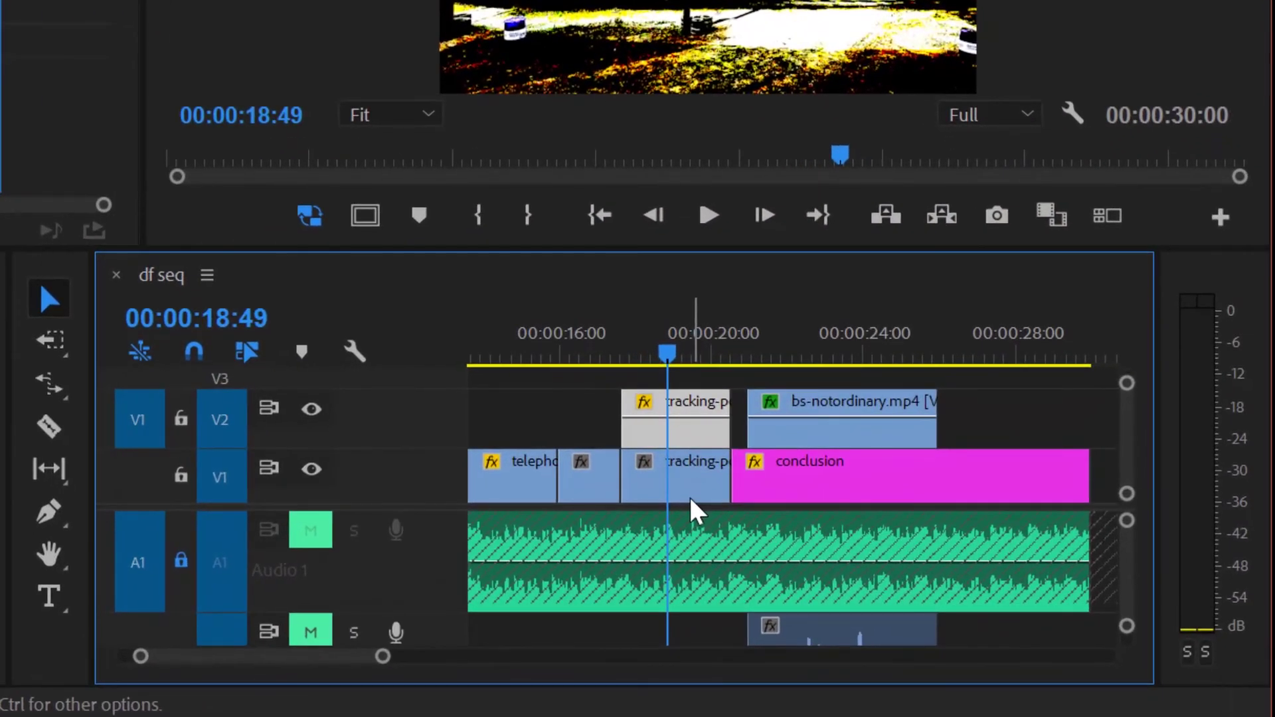
left_click(689, 478)
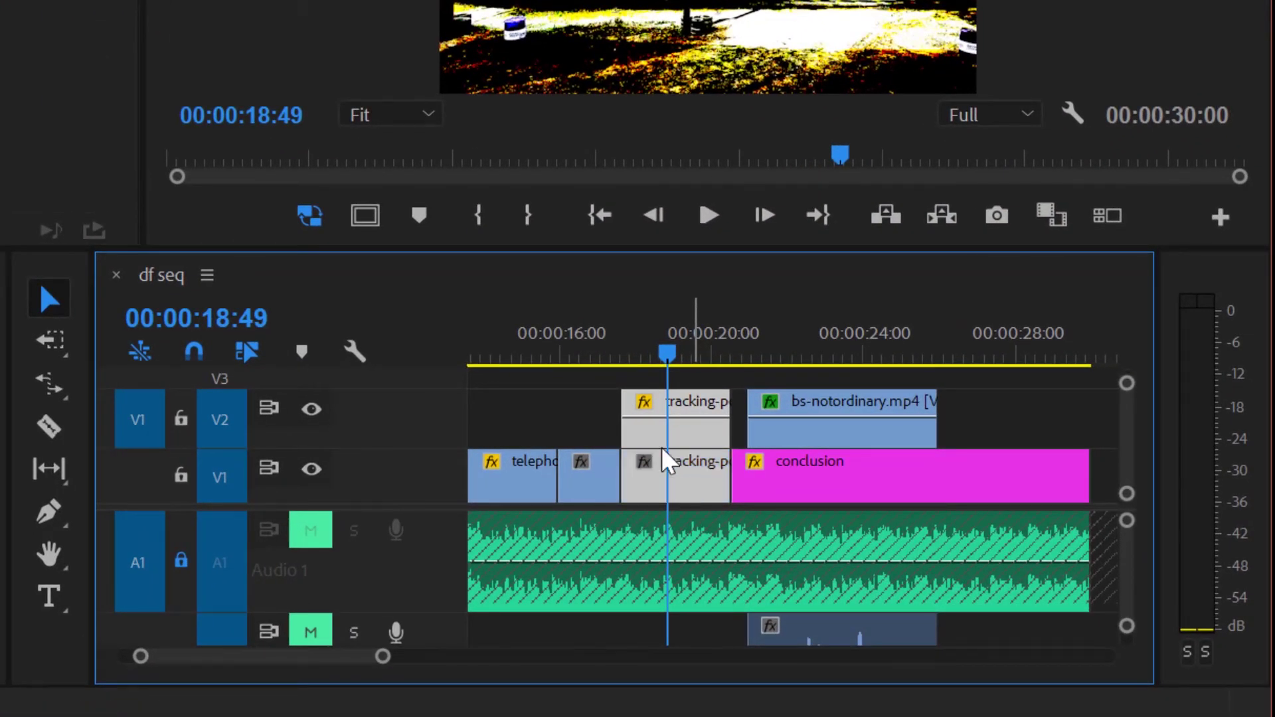
left_click(563, 419)
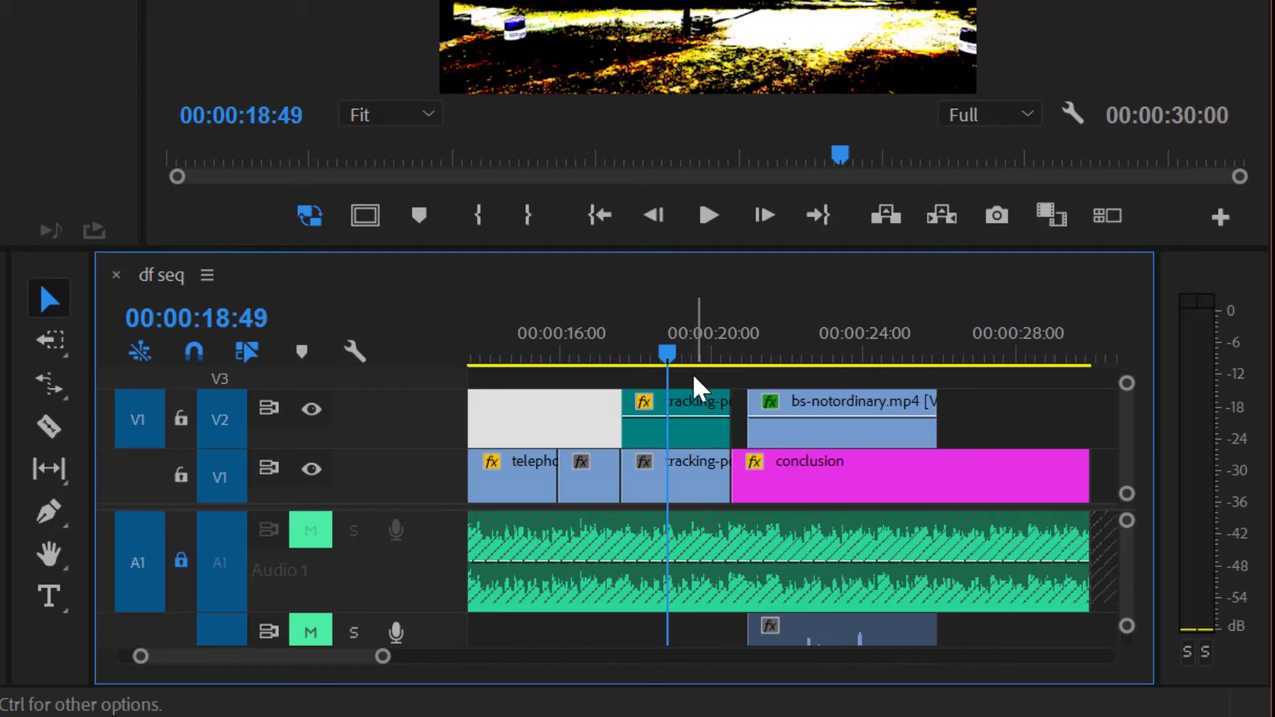
left_click_drag(694, 463, 694, 465)
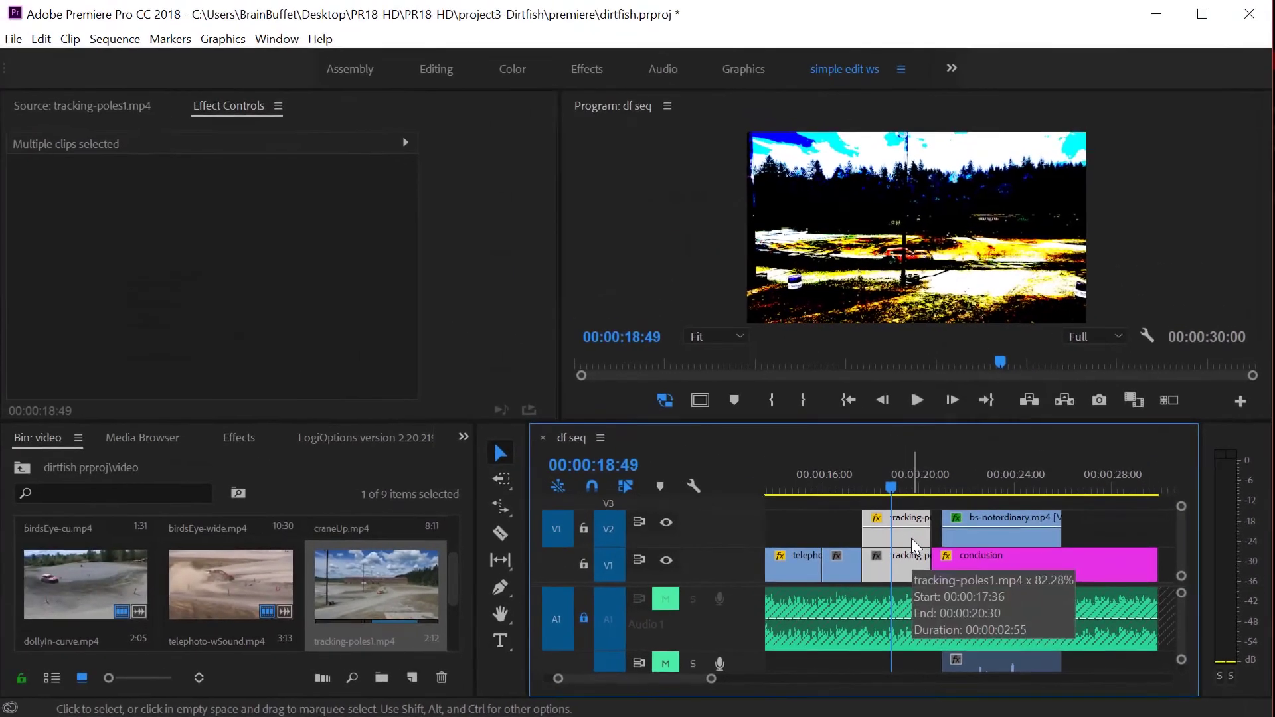
Nest the two selected clips into a new sequence named 'blend clips'.
right_click(711, 446)
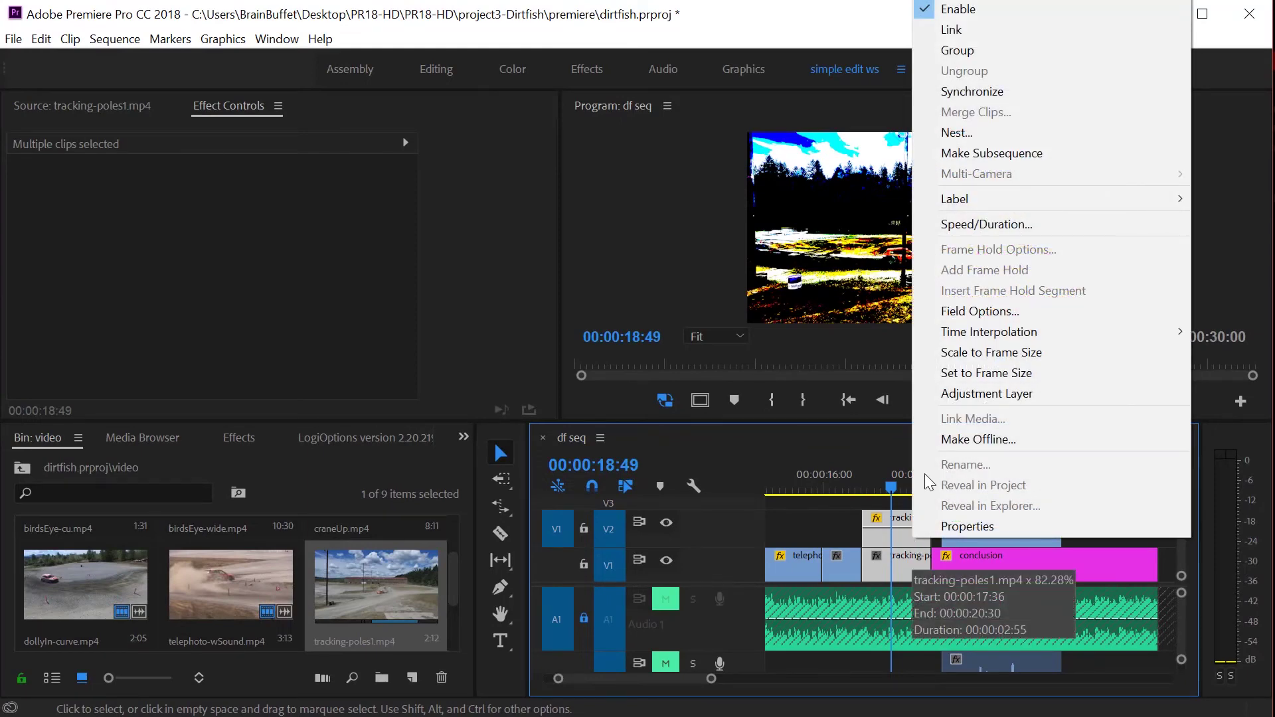
left_click(993, 136)
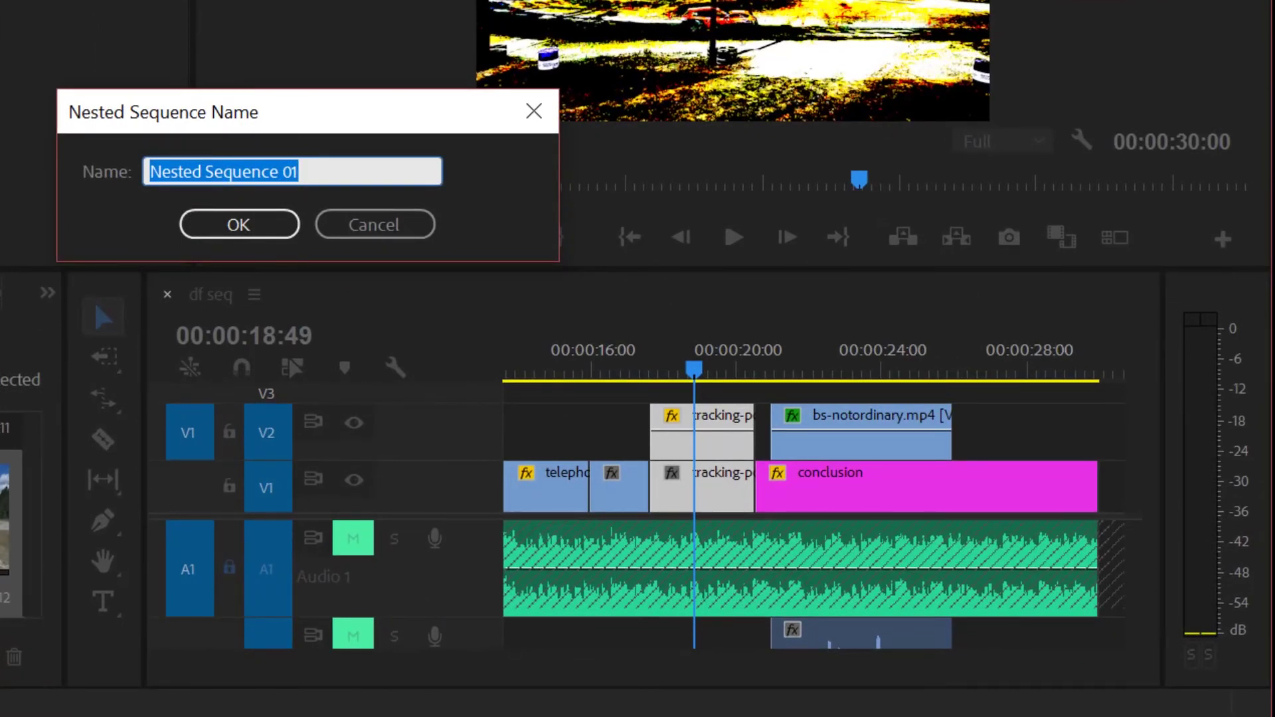
type("blend")
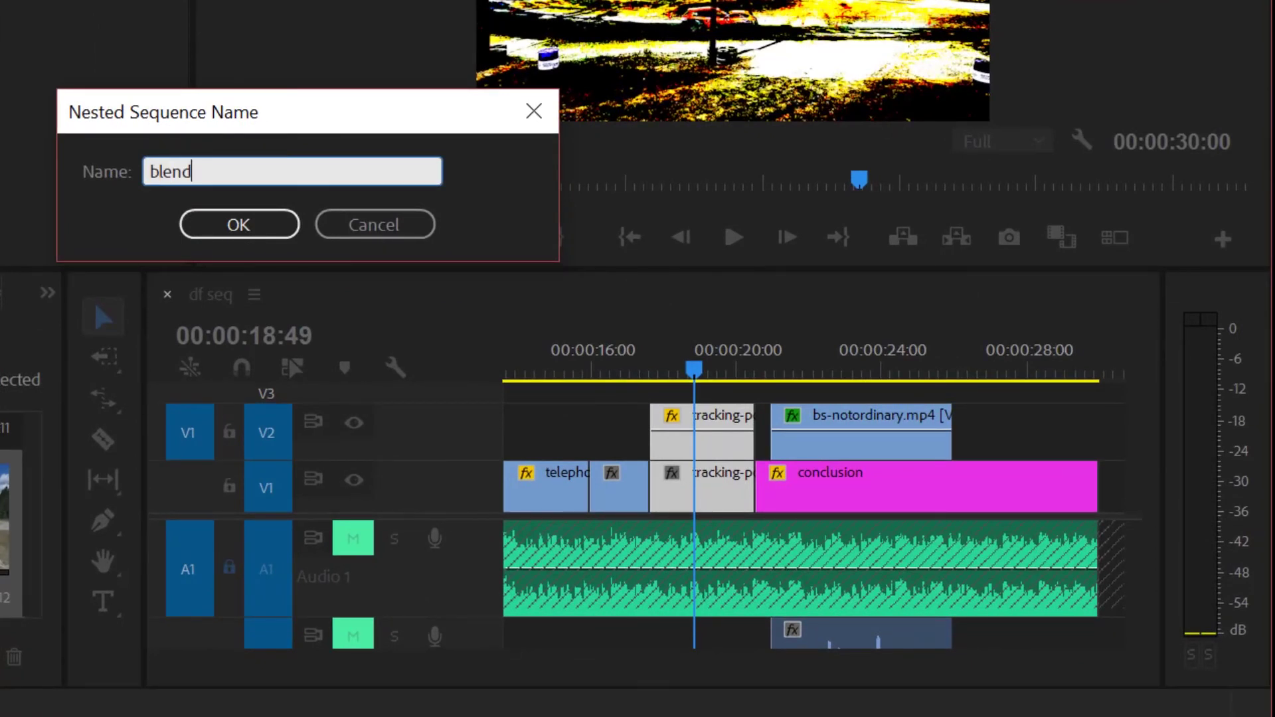
type(" clips")
left_click(277, 227)
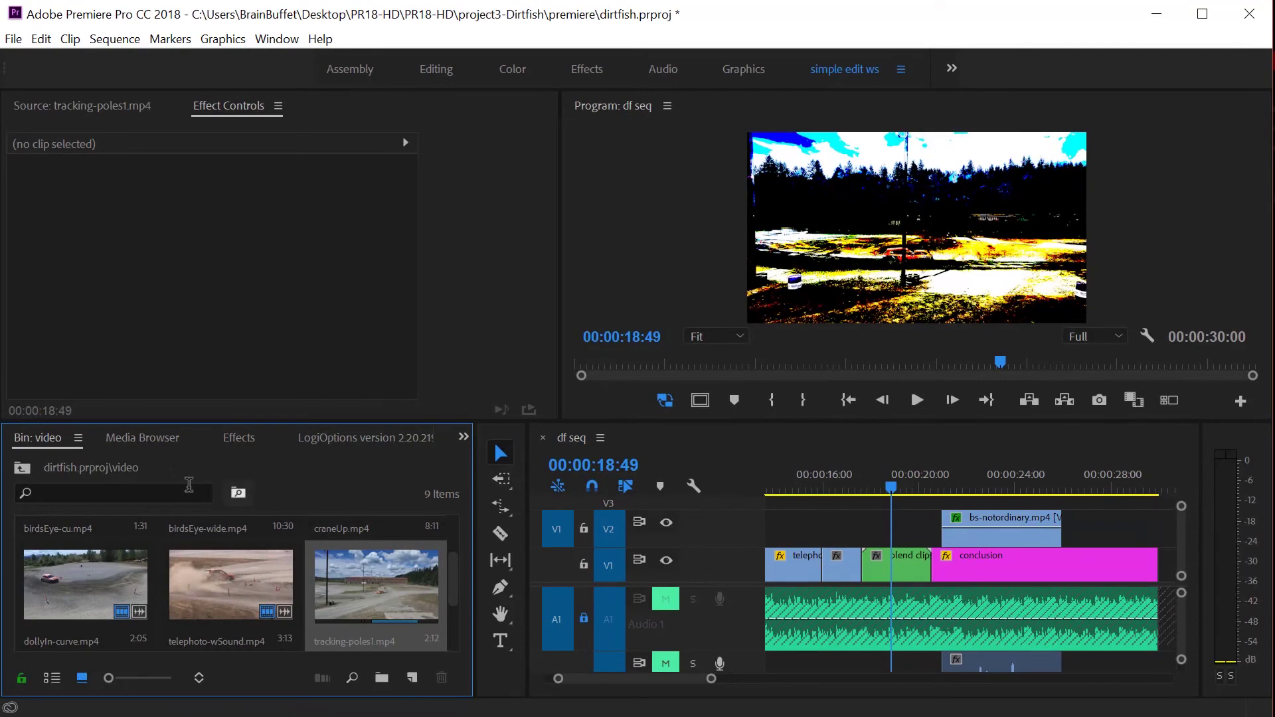
In the Assembly workspace, move the 'blend clips' sequence from the project root into the sequences bin.
left_click(350, 69)
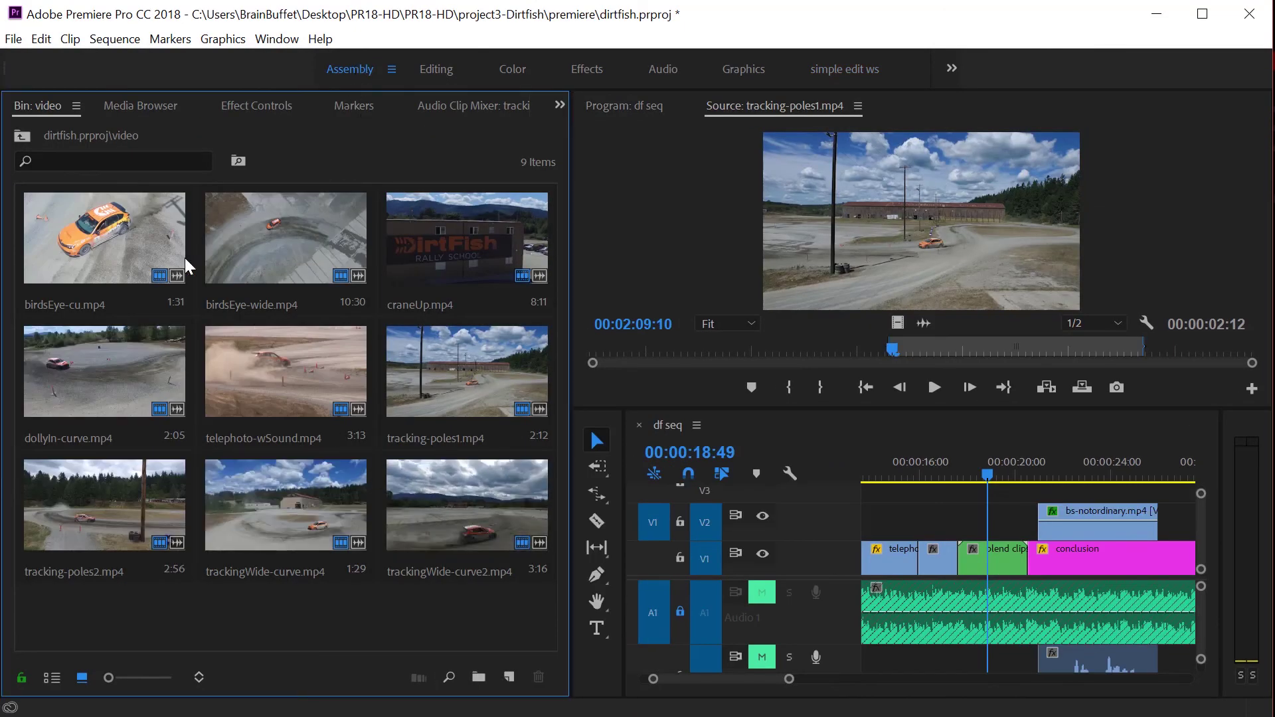
left_click(22, 136)
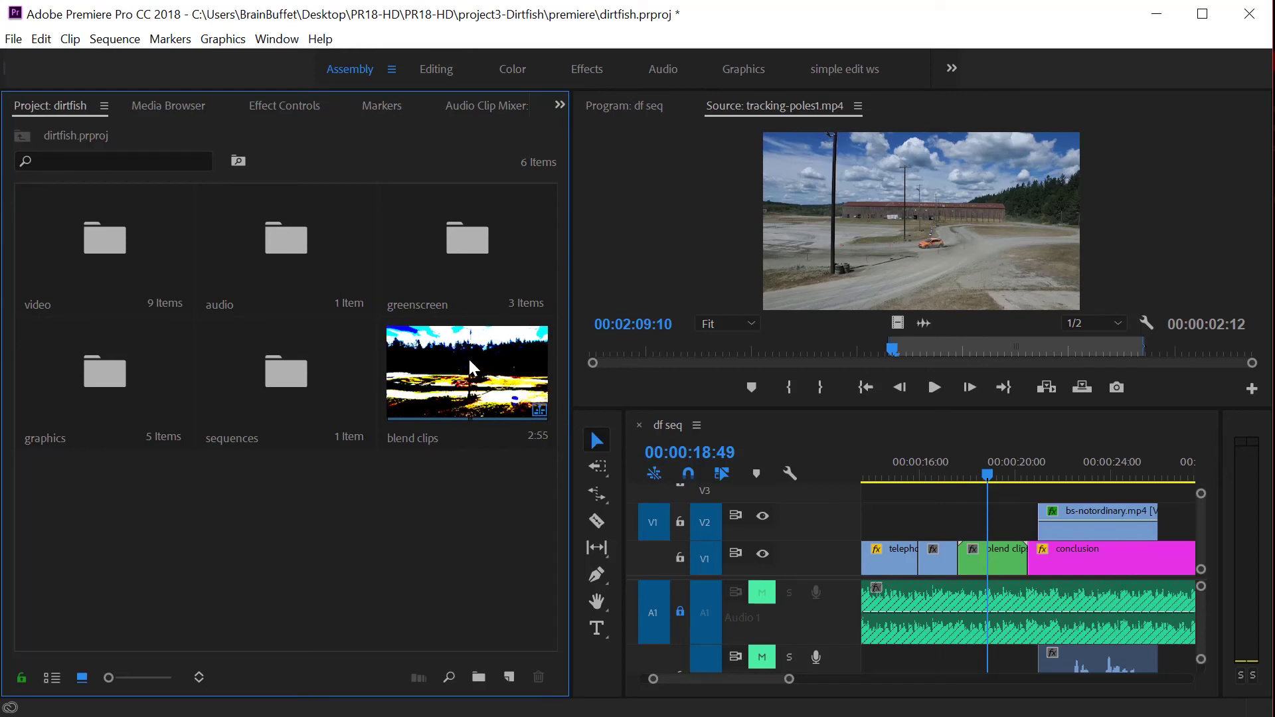
left_click_drag(469, 367, 286, 371)
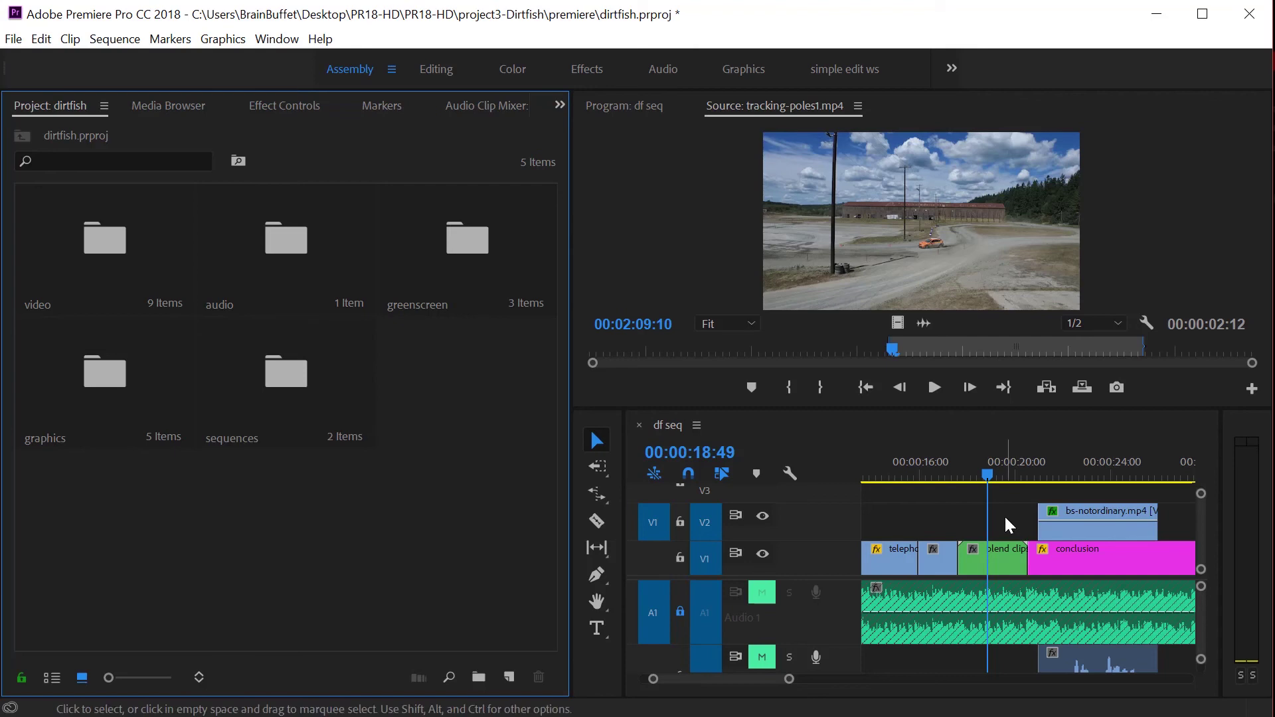